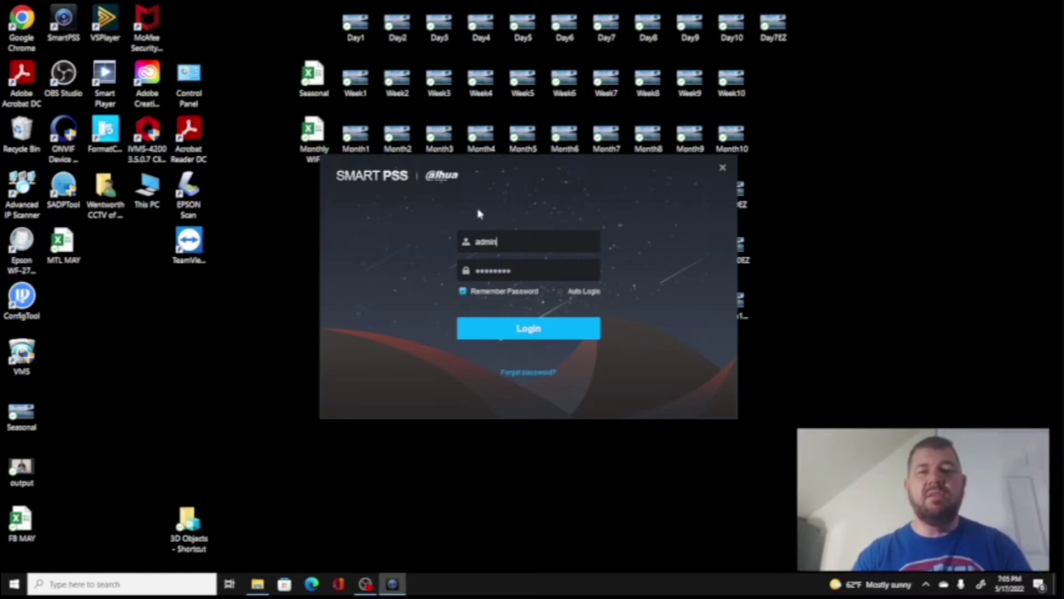
Log in as administrator, go to User management, and begin a new role
left_click(533, 333)
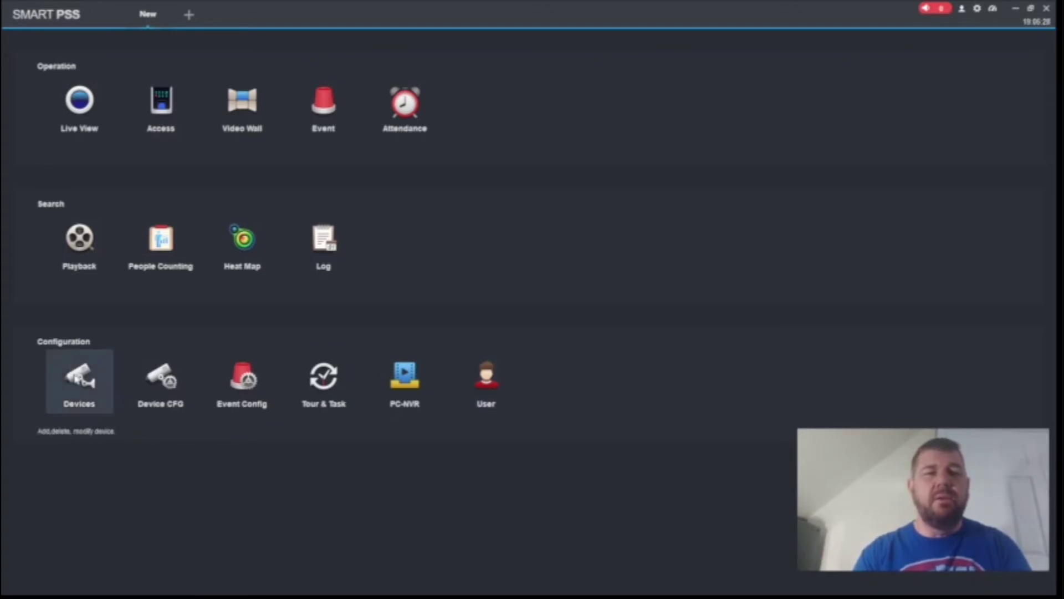
left_click(494, 378)
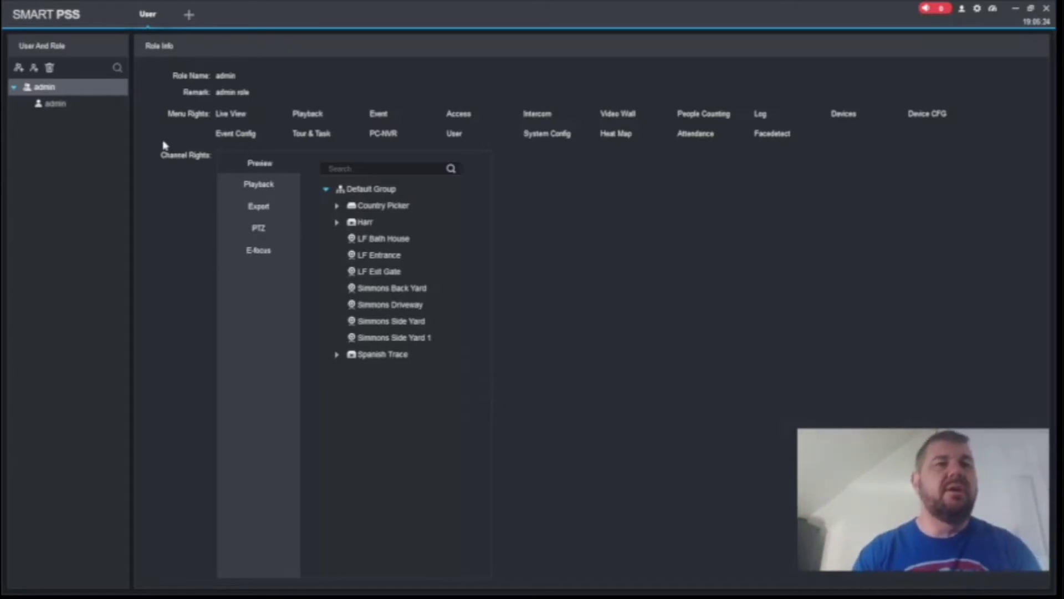
mouse_move(66, 105)
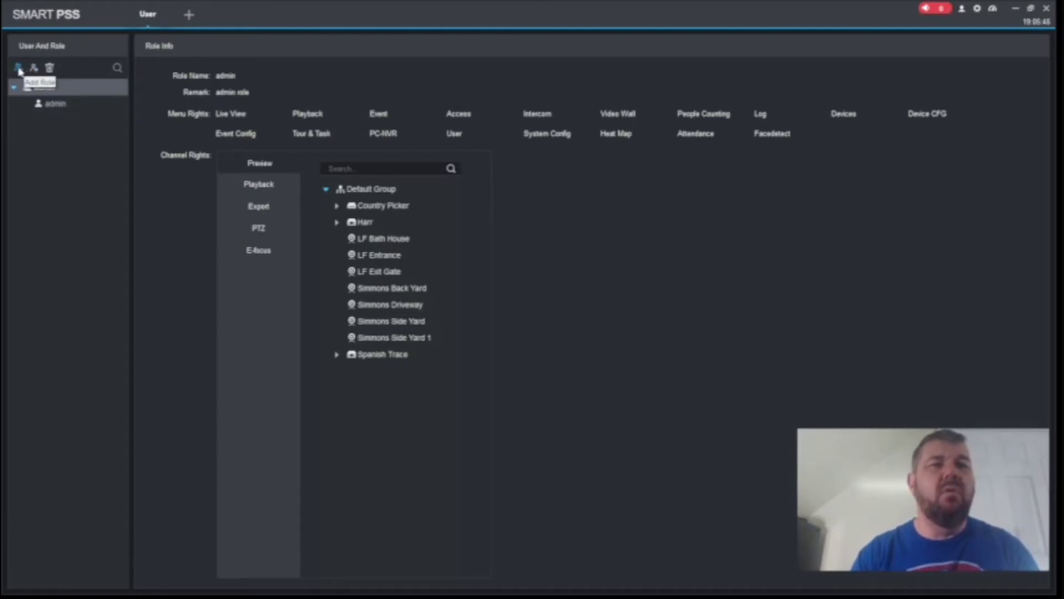
left_click(18, 69)
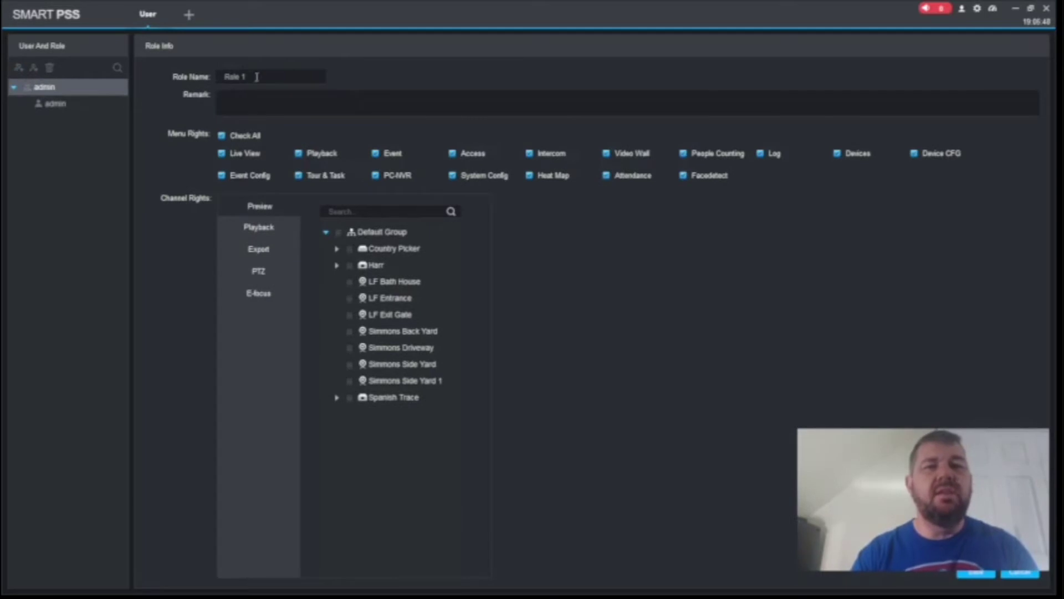
Name the role 'Service Department' and grant only Live View, Playback and People Counting
left_click(257, 77)
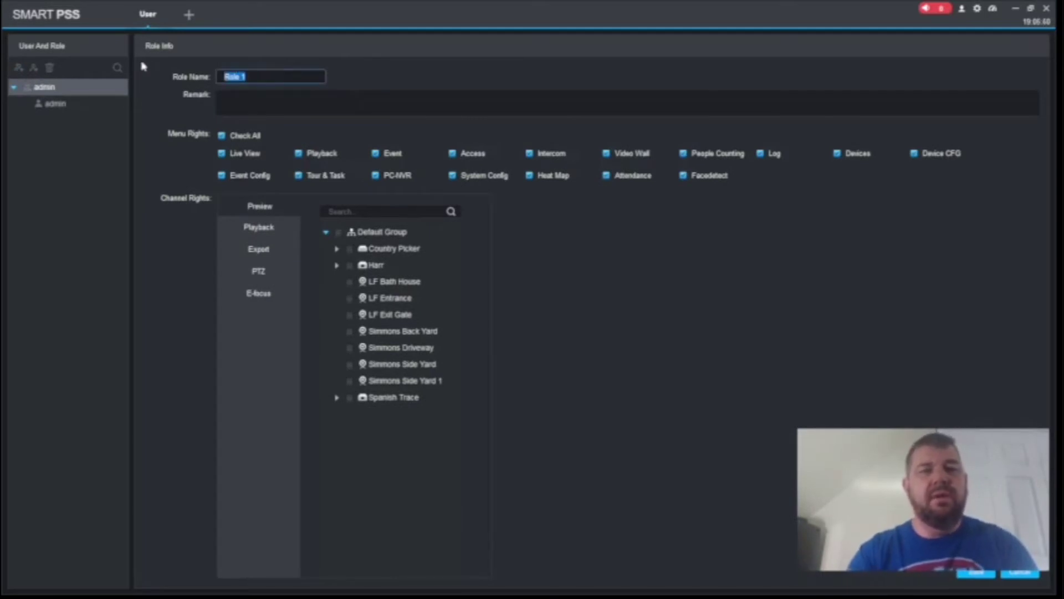
type("Seni")
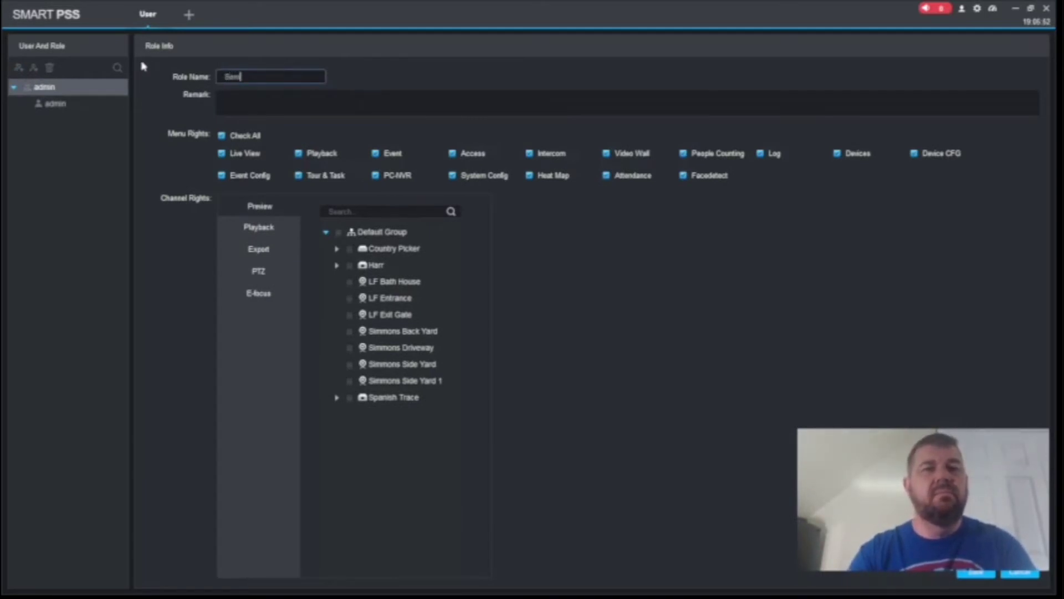
type("ce Department")
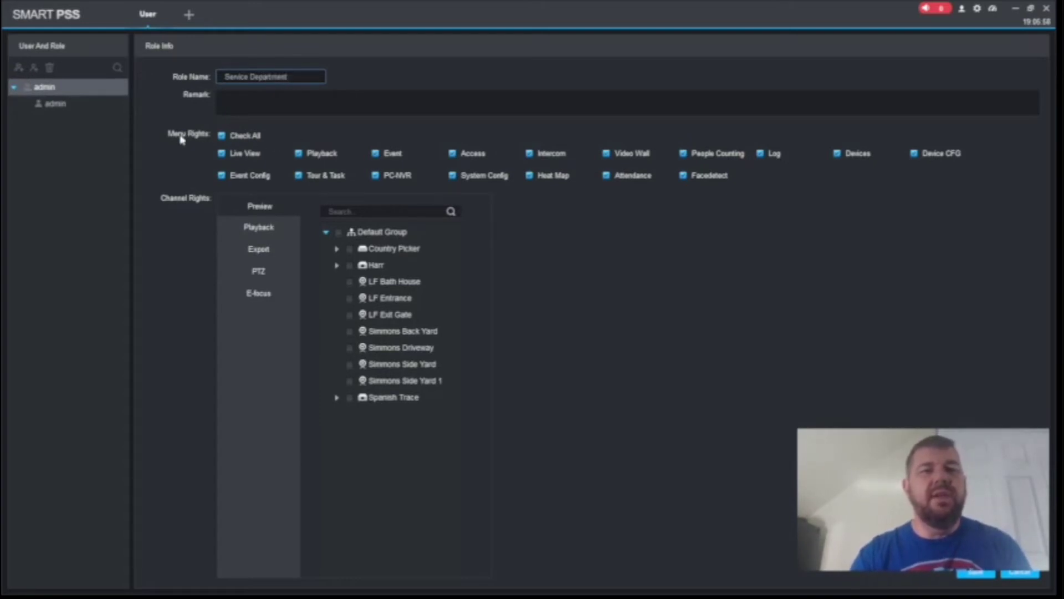
left_click(221, 136)
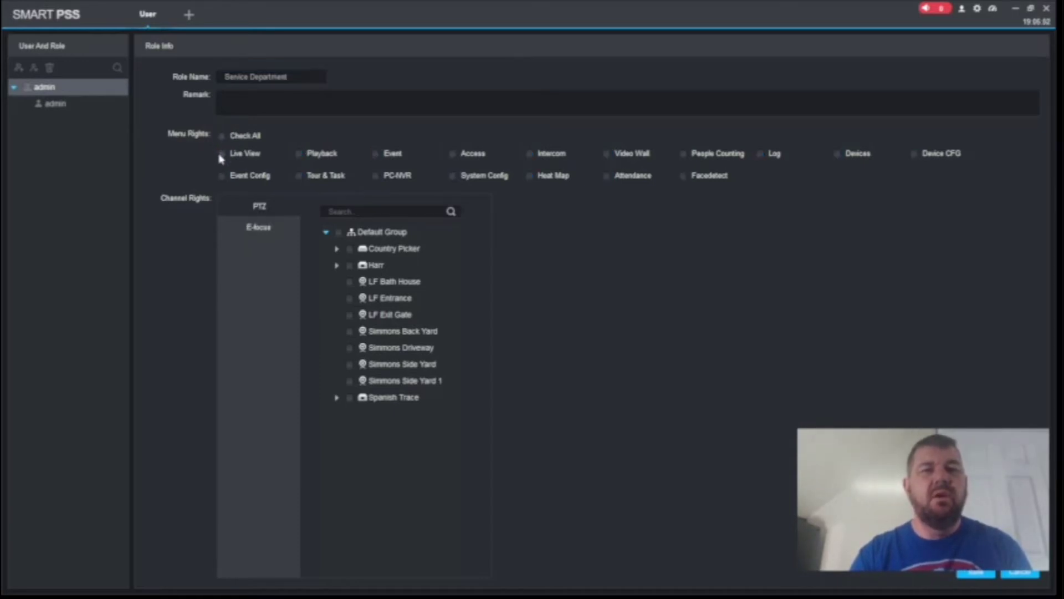
left_click(222, 155)
left_click(301, 156)
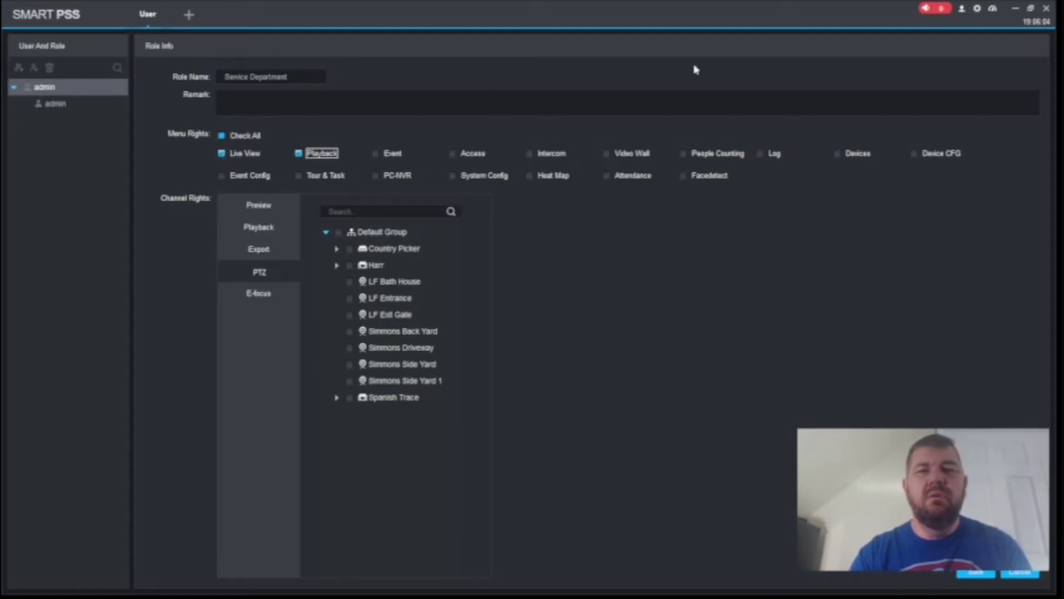
left_click(685, 159)
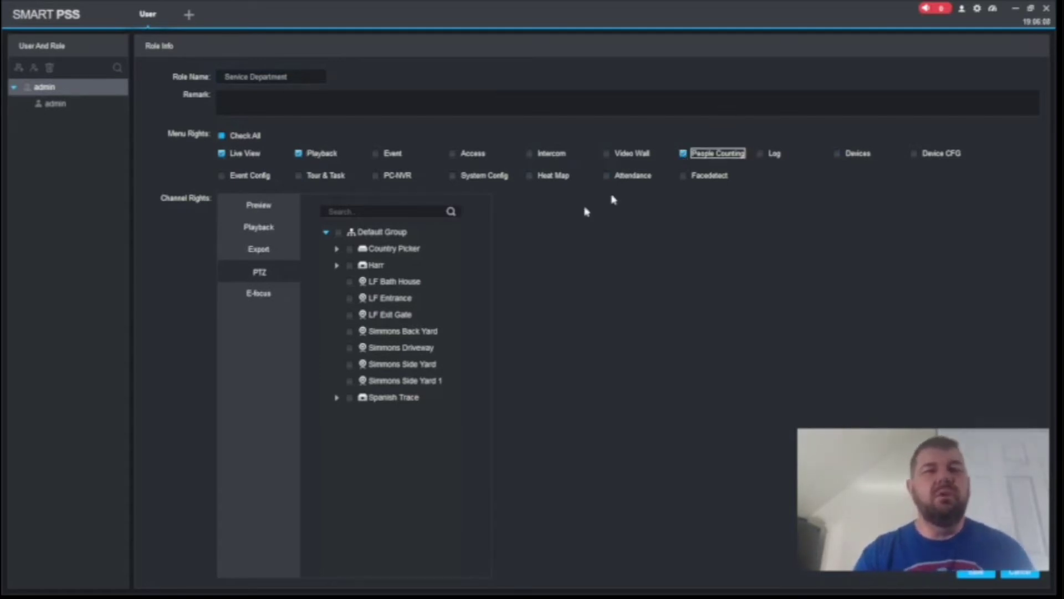
Allow preview of Harr's Main Parking, Channel2, Roll Up Door and Back Drive cameras
left_click(277, 209)
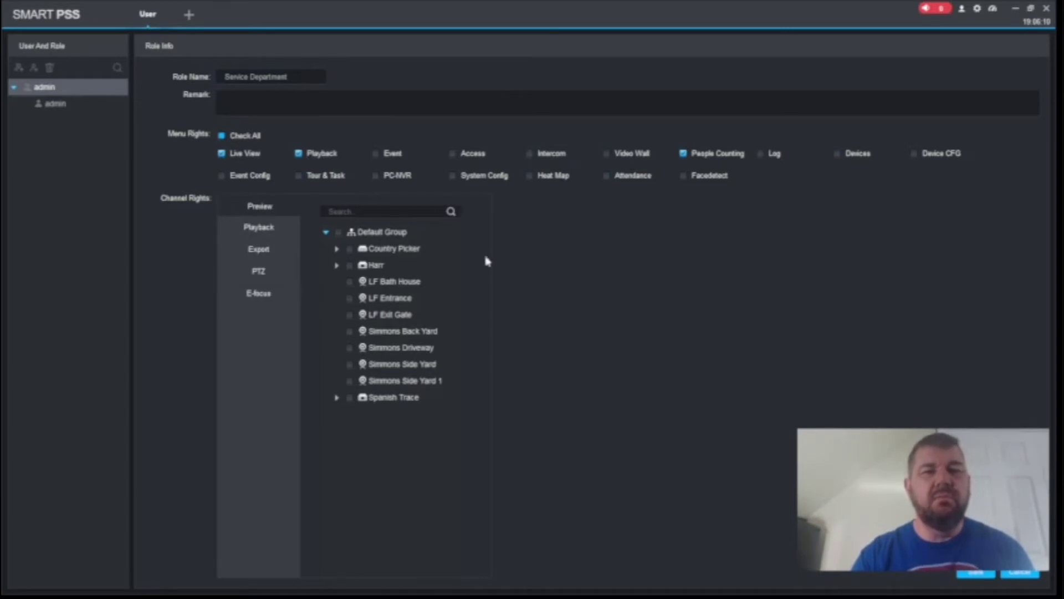
left_click(336, 266)
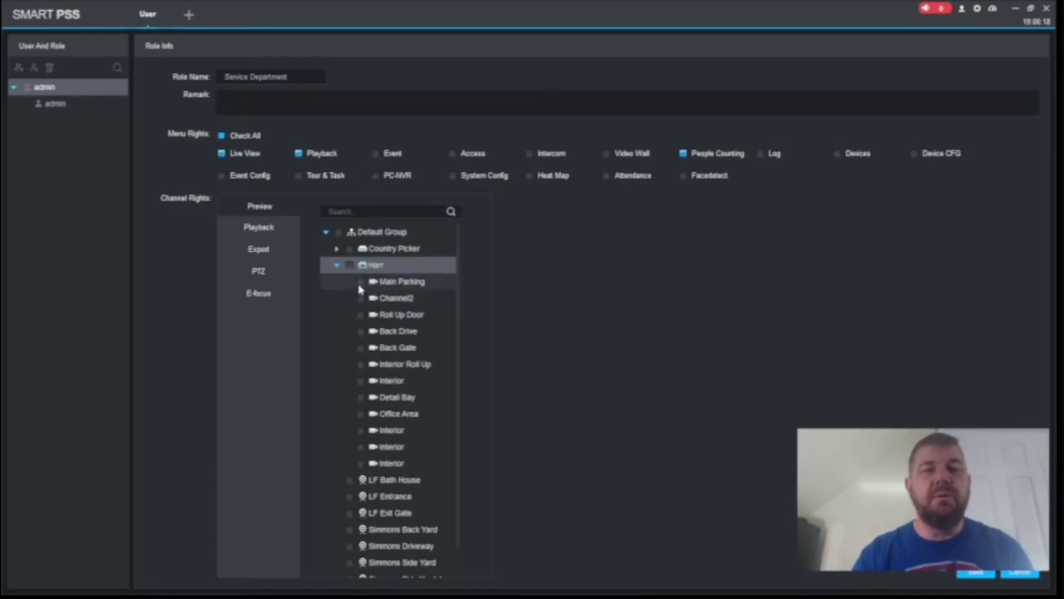
left_click(361, 281)
left_click(360, 299)
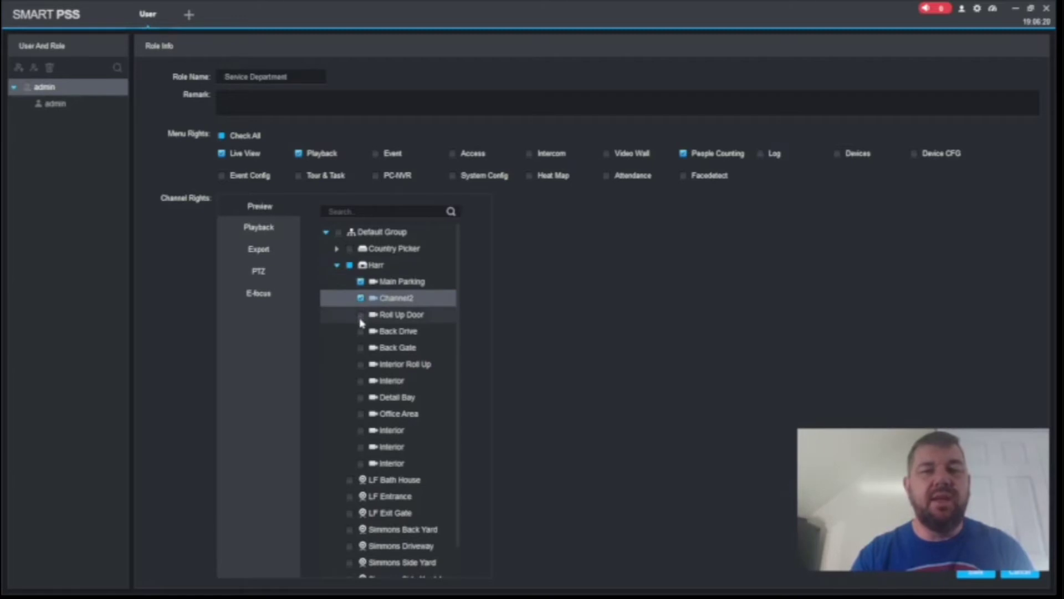
left_click(361, 314)
left_click(361, 331)
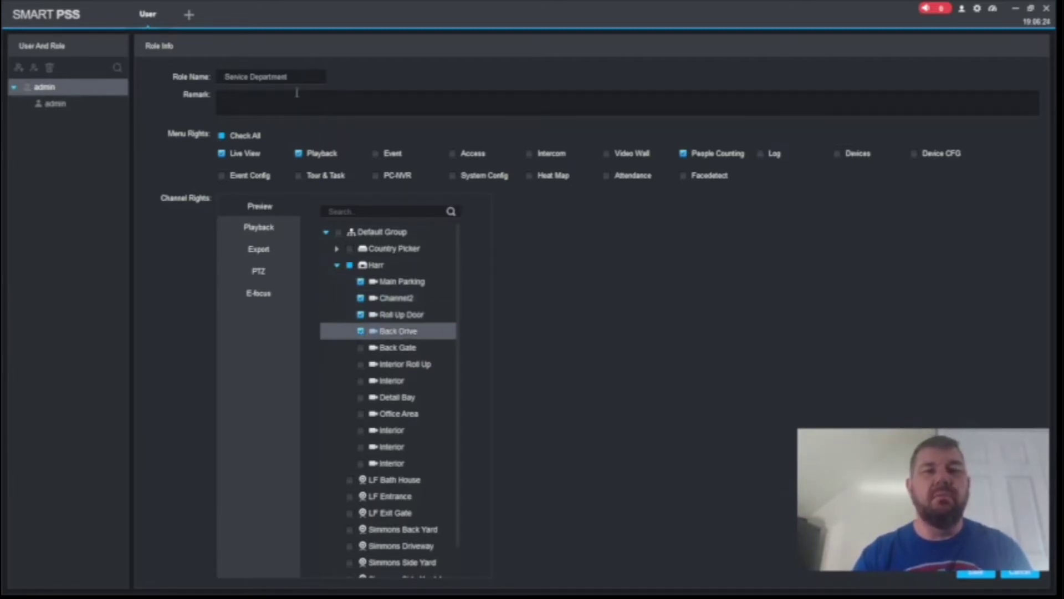
Add the remark 'Service' and save the role
left_click(269, 103)
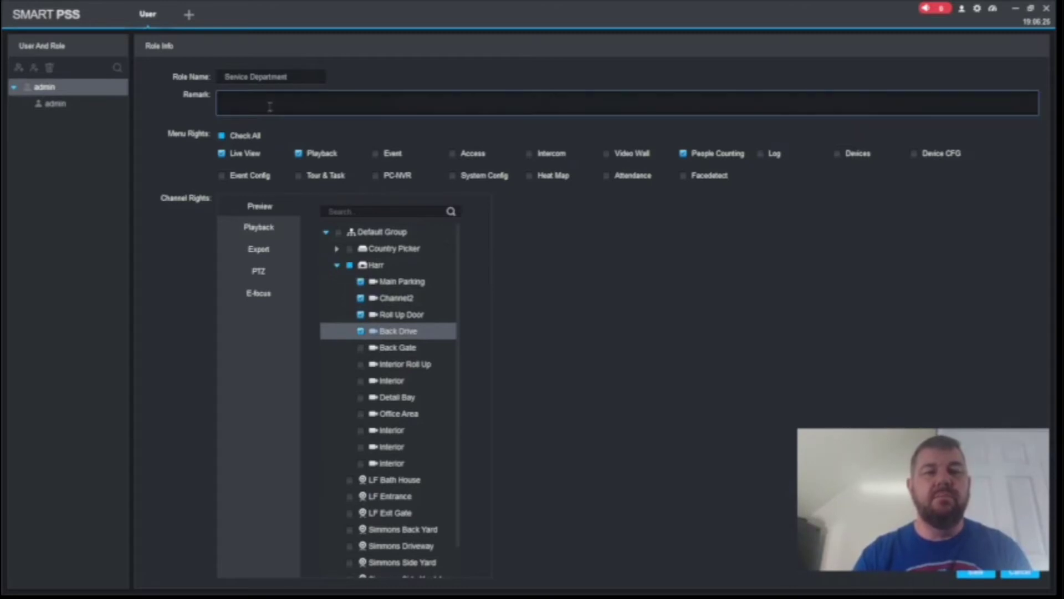
type("Ser")
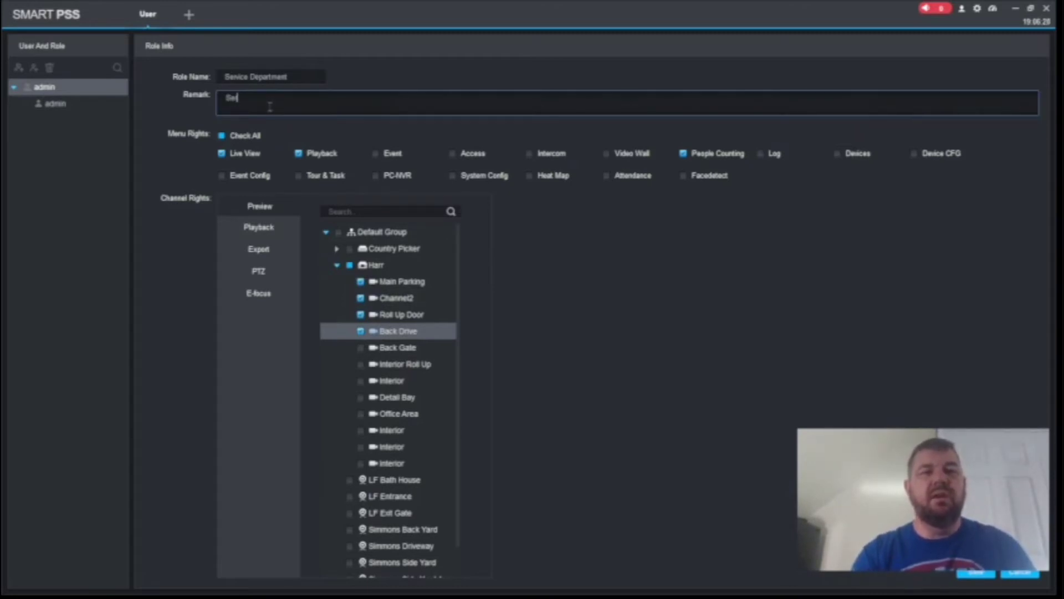
type("i")
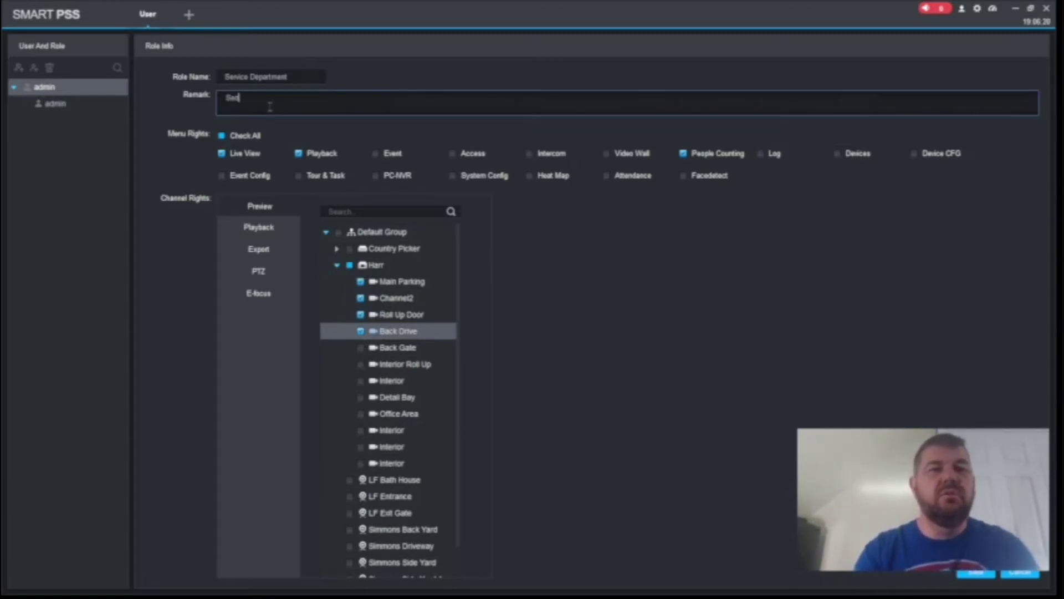
key("BackSpace")
key("BackSpace")
type("vice Cam")
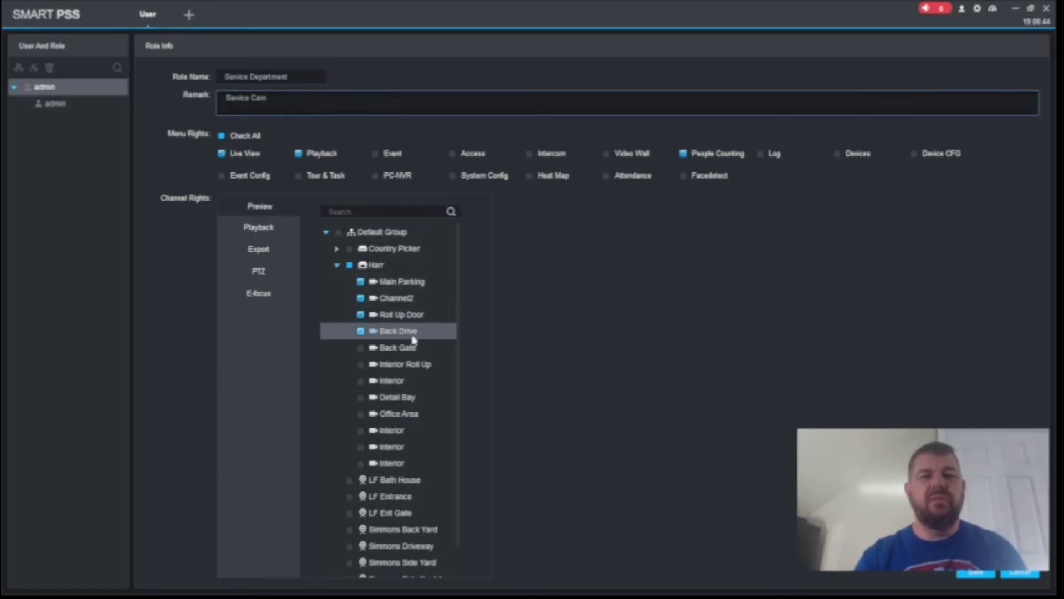
left_click(973, 573)
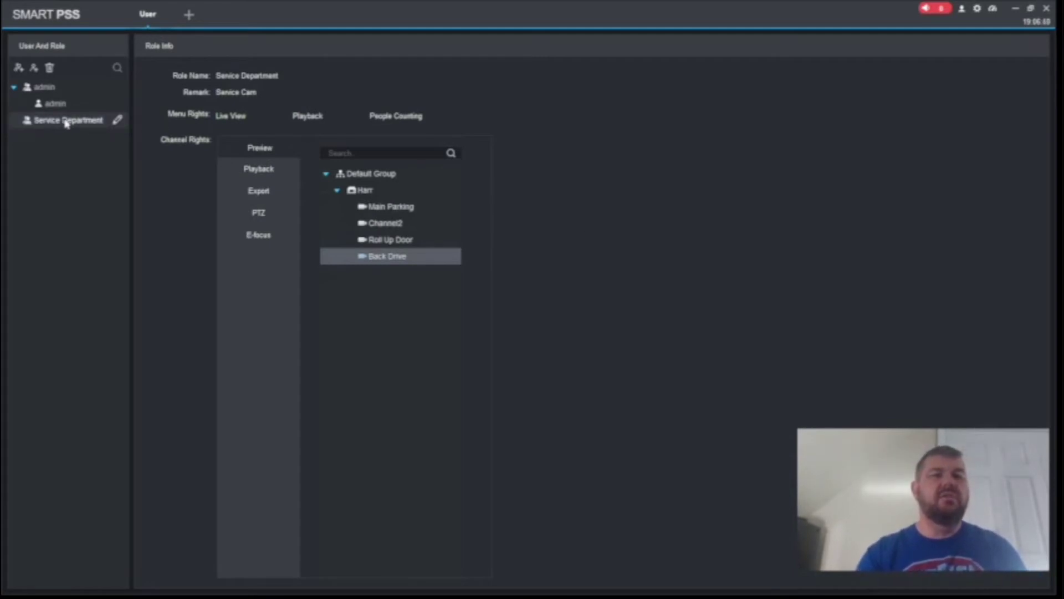
Add a new user, entering the person's name as user name and a password
left_click(34, 69)
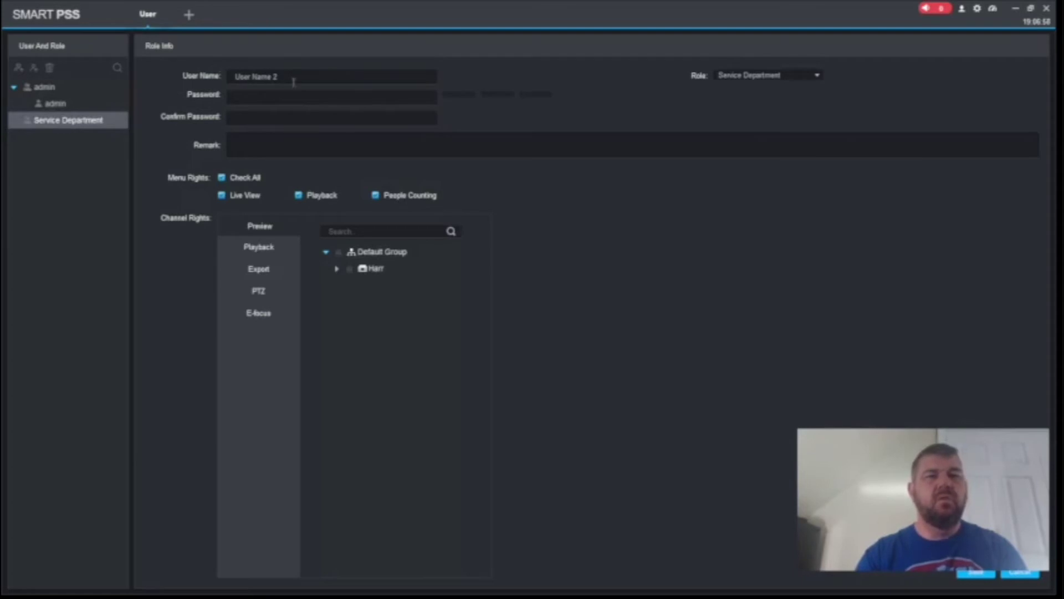
left_click_drag(294, 82, 213, 83)
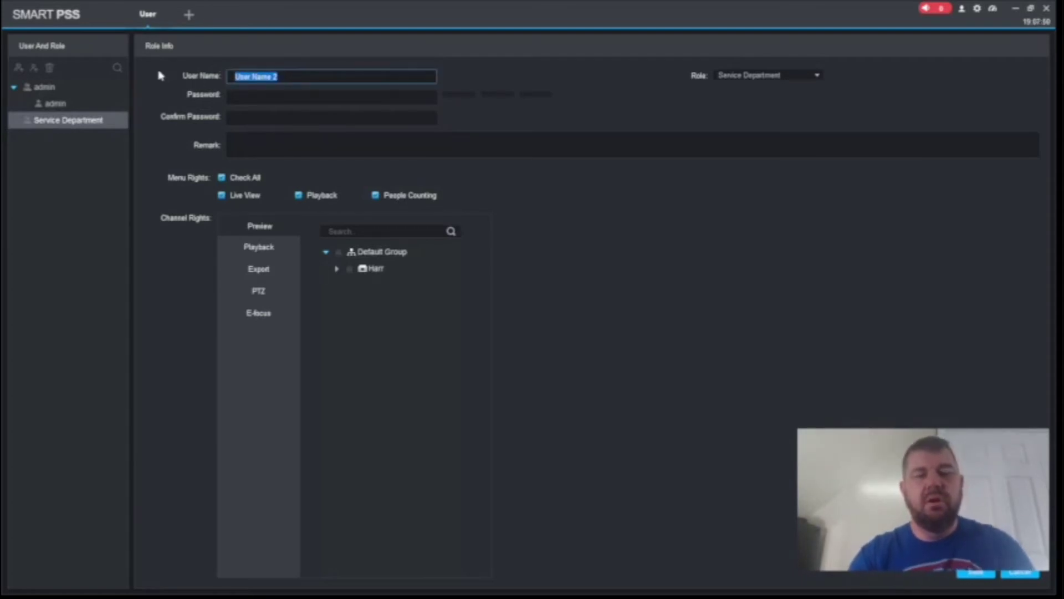
type("F")
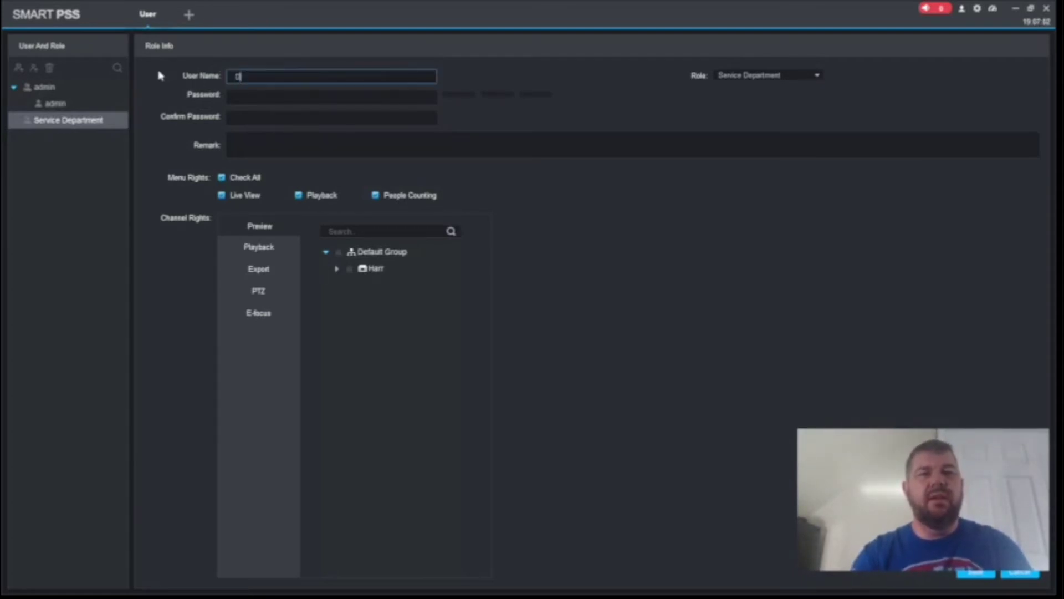
key("BackSpace")
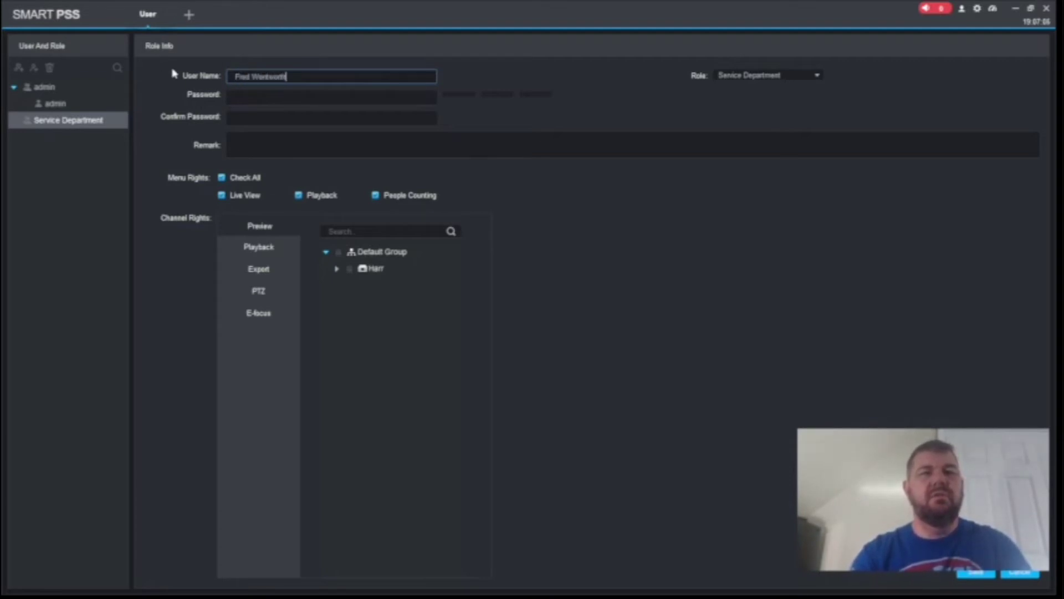
key("Tab")
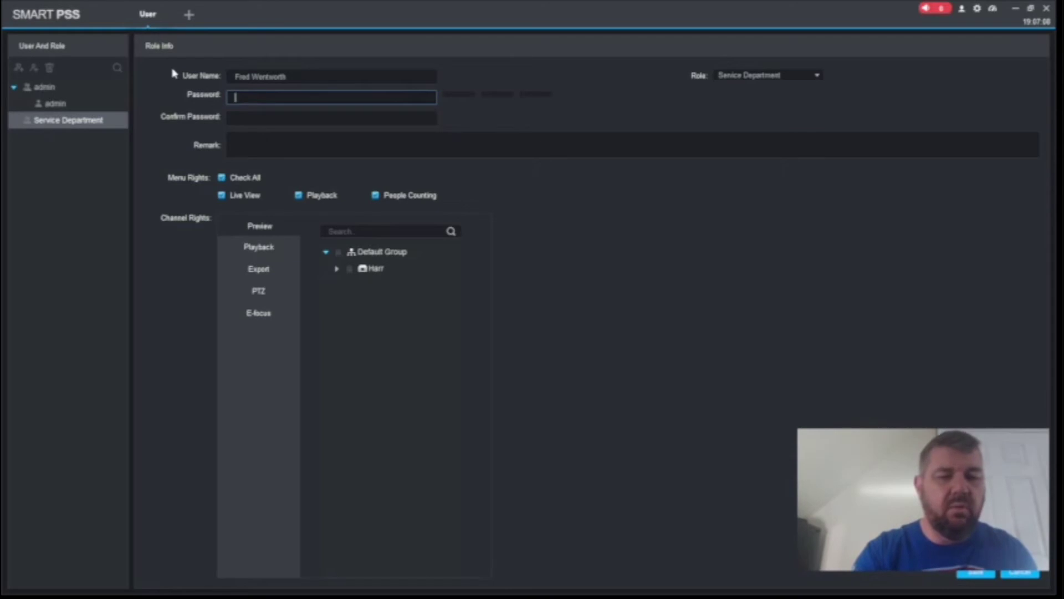
type("123")
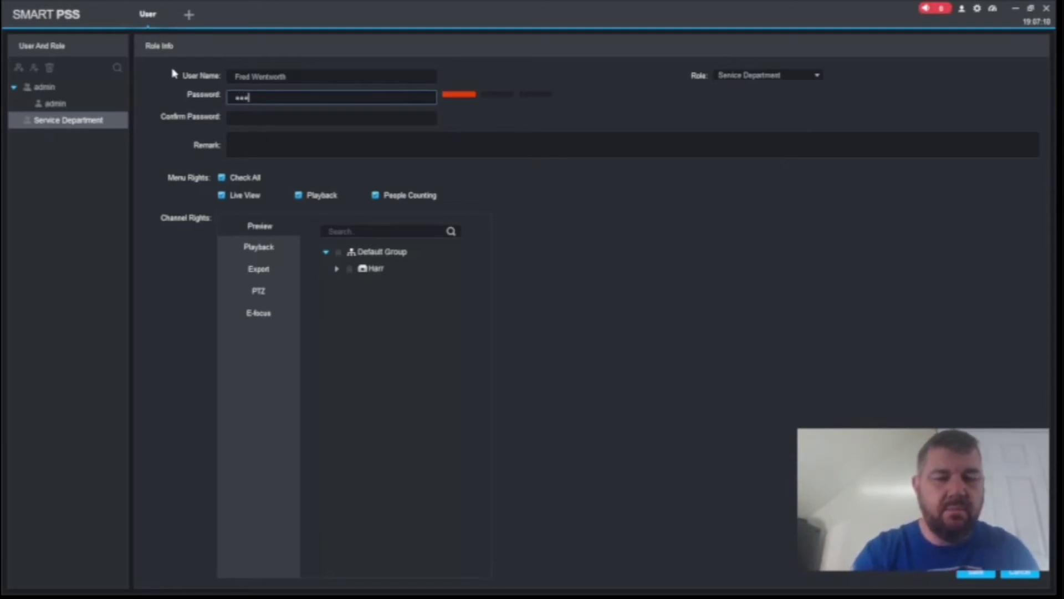
type("456")
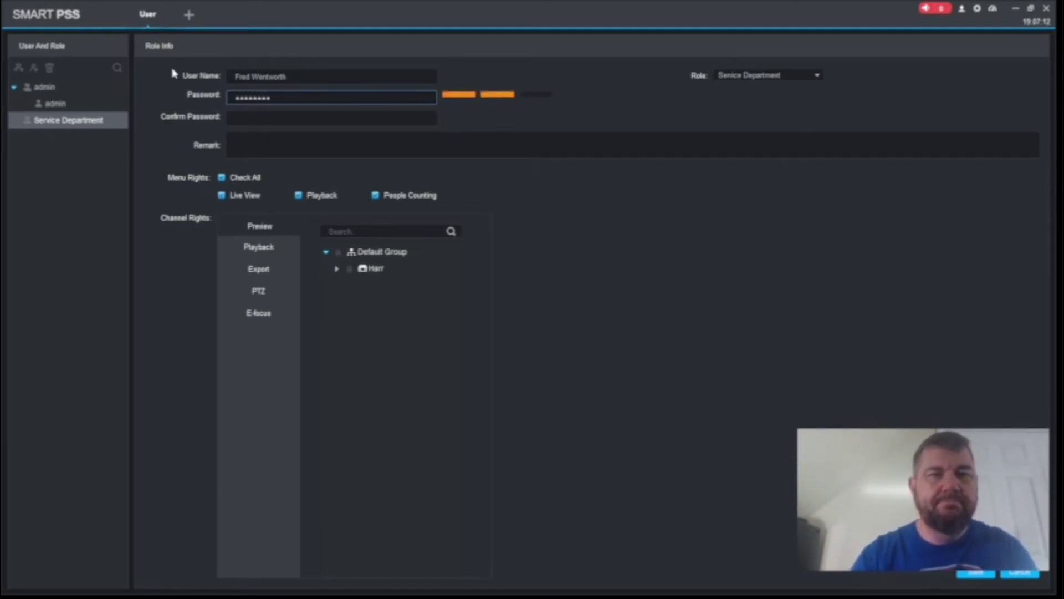
Confirm the password and set the remark to 'Service Manager'
left_click(239, 112)
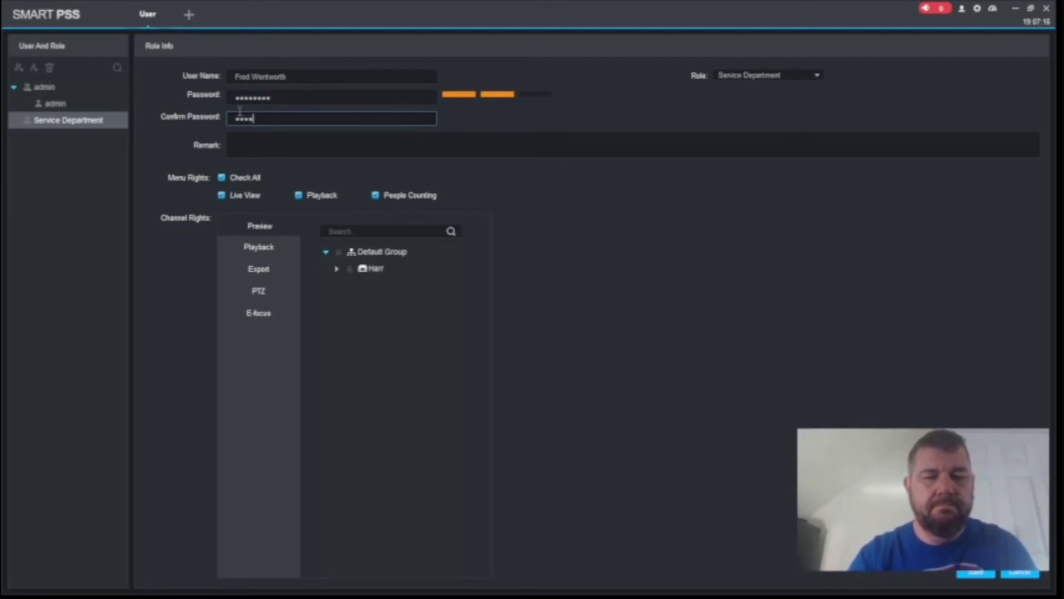
left_click(248, 141)
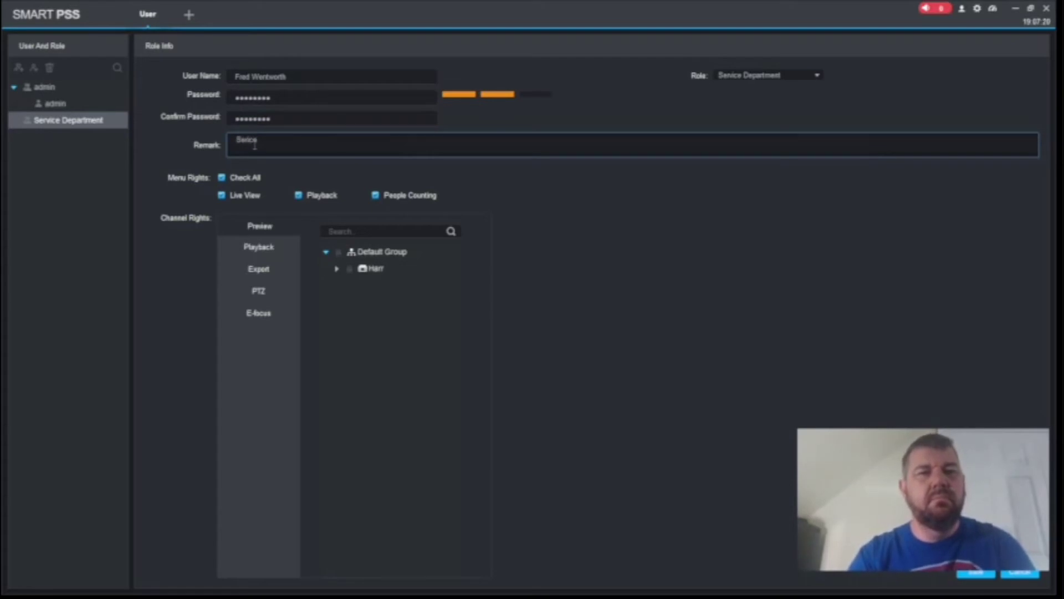
key("BackSpace")
key("BackSpace")
key("BackSpace")
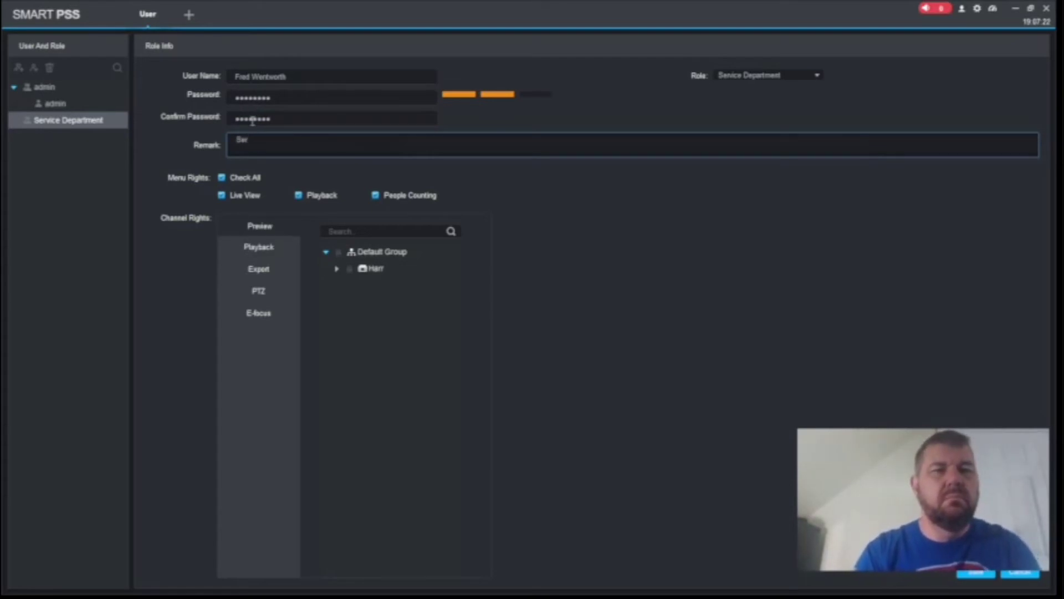
type("vice ")
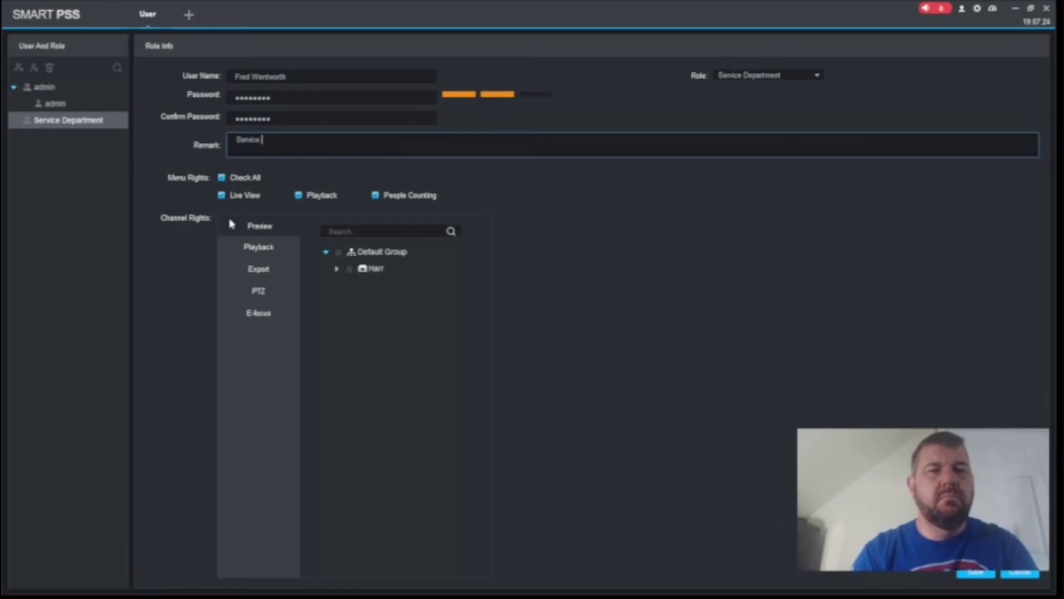
type("Manager")
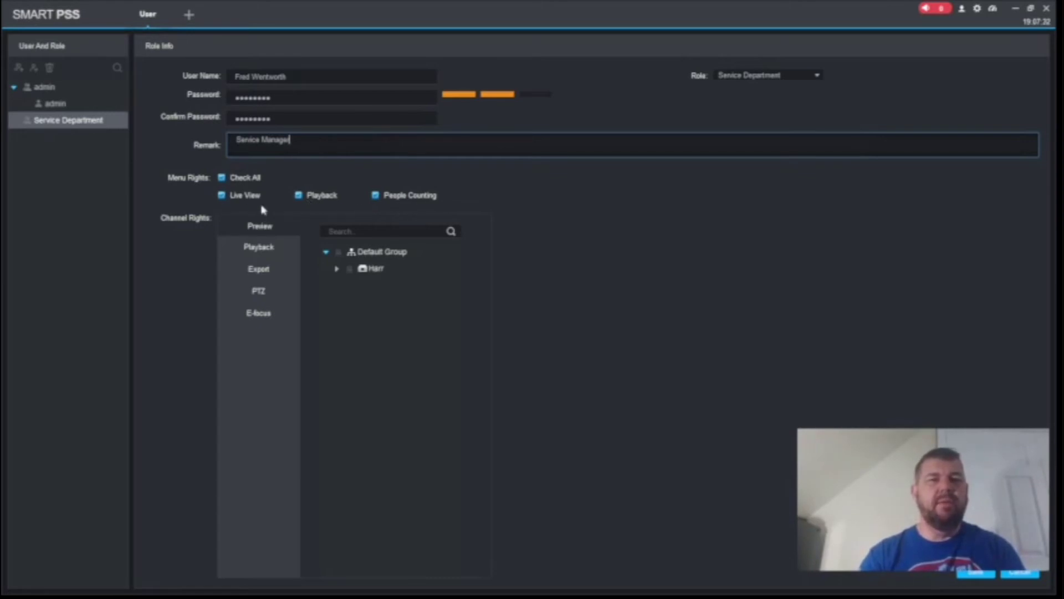
left_click(261, 226)
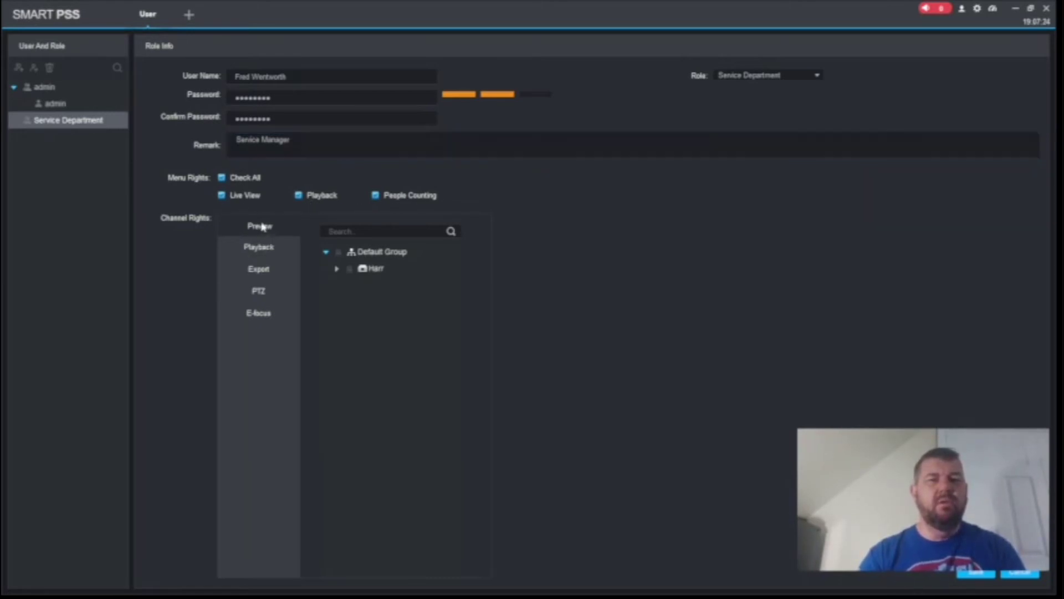
Allow preview of all four Harr cameras and save the user
left_click(337, 270)
left_click(350, 269)
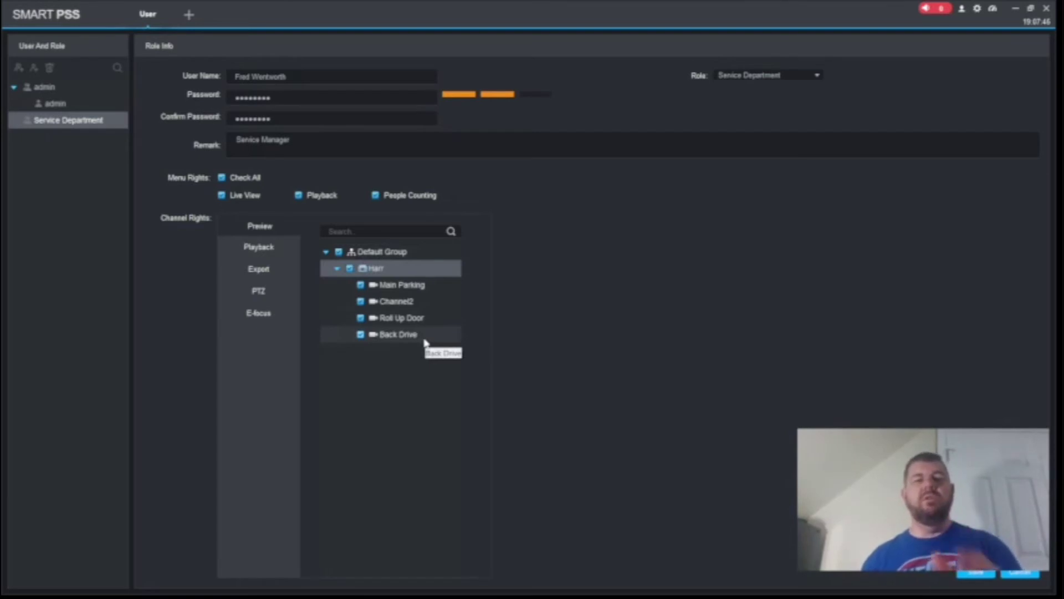
left_click(368, 338)
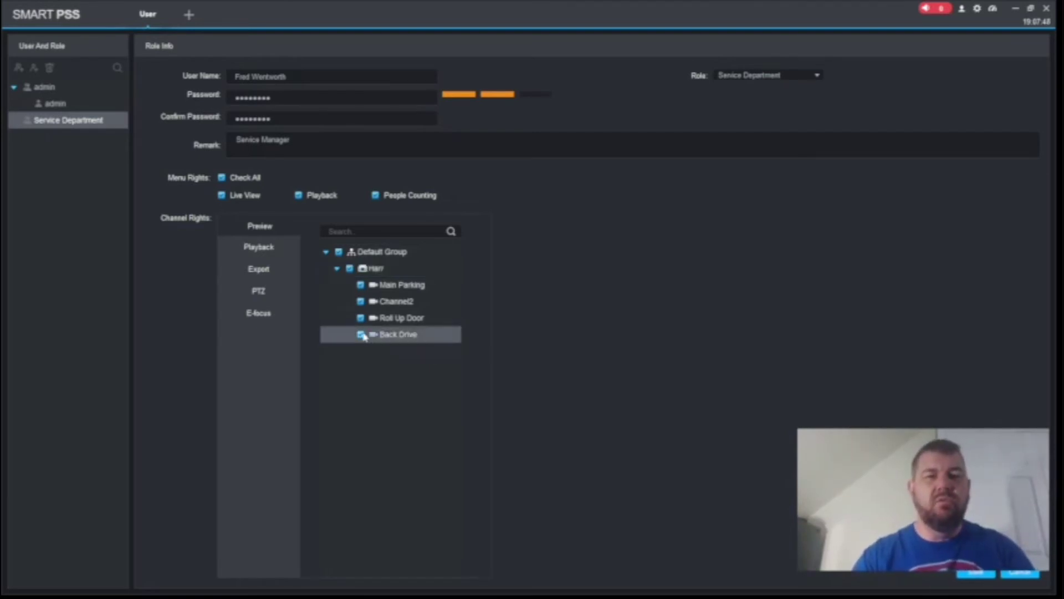
left_click(362, 335)
left_click(361, 318)
left_click(361, 302)
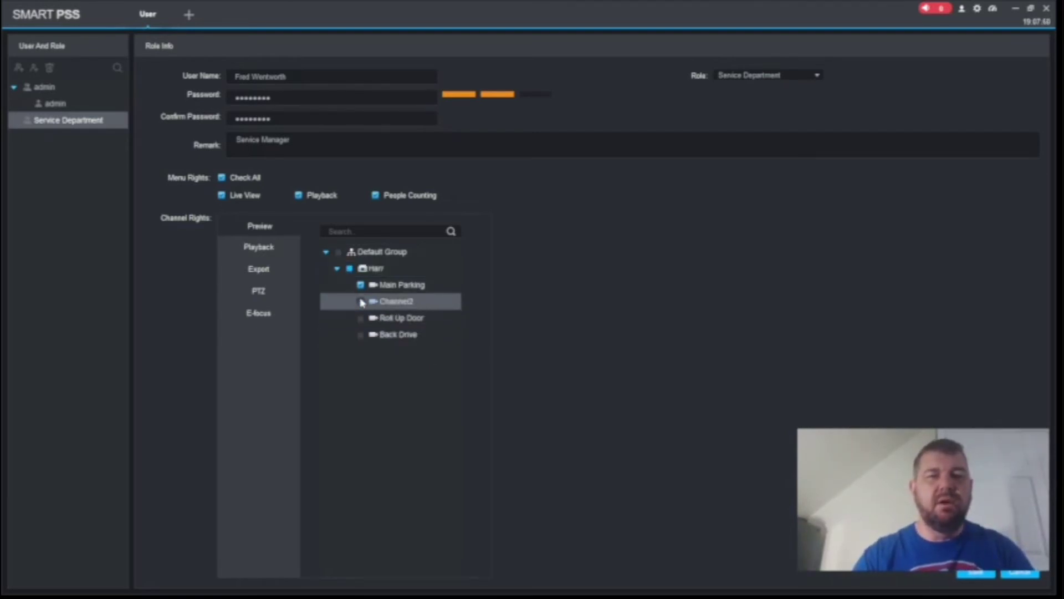
left_click(361, 302)
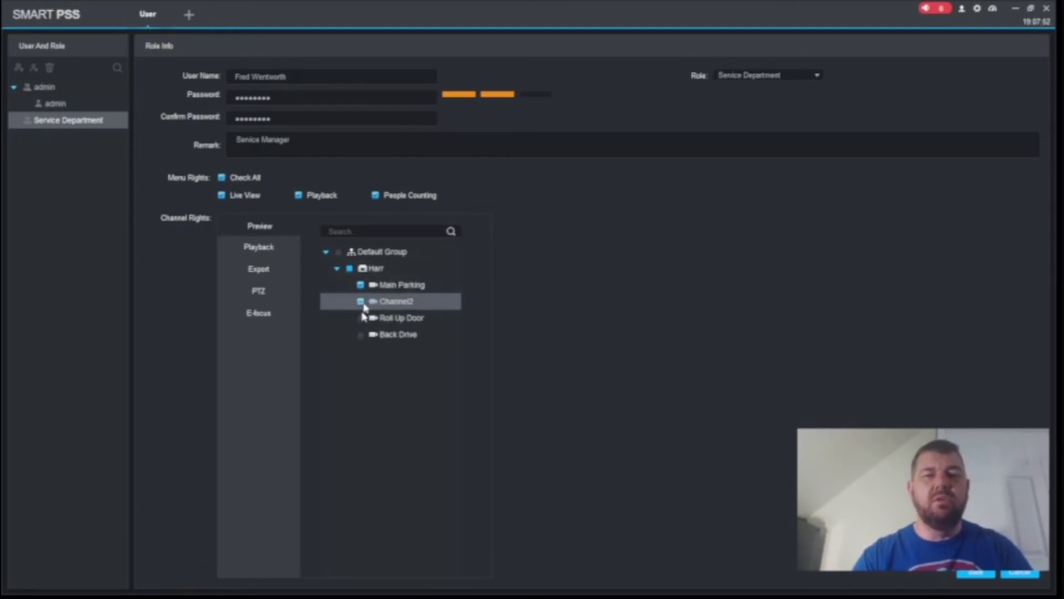
left_click(361, 335)
left_click(360, 320)
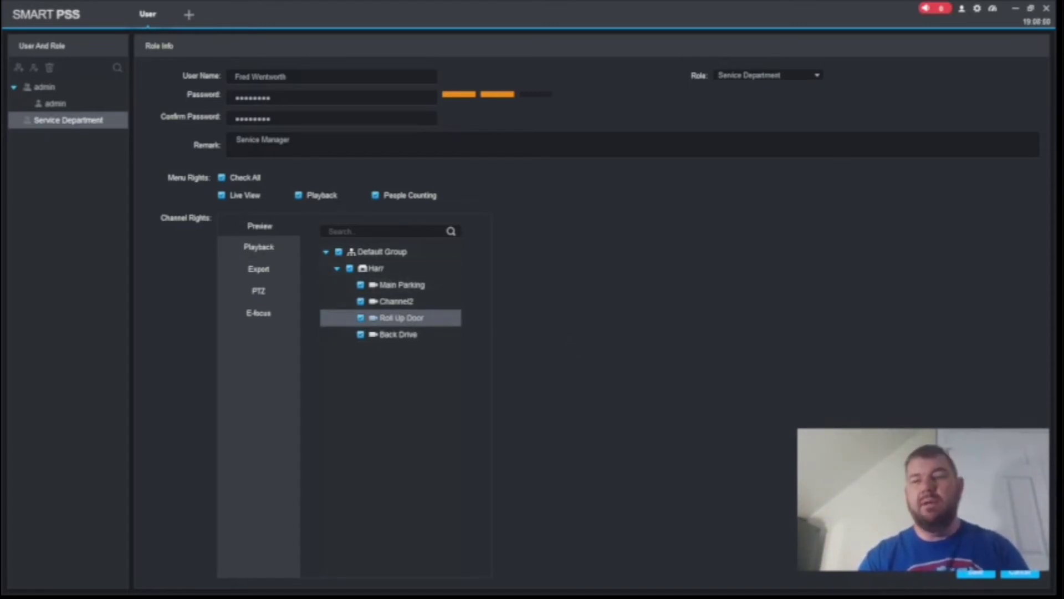
left_click(970, 572)
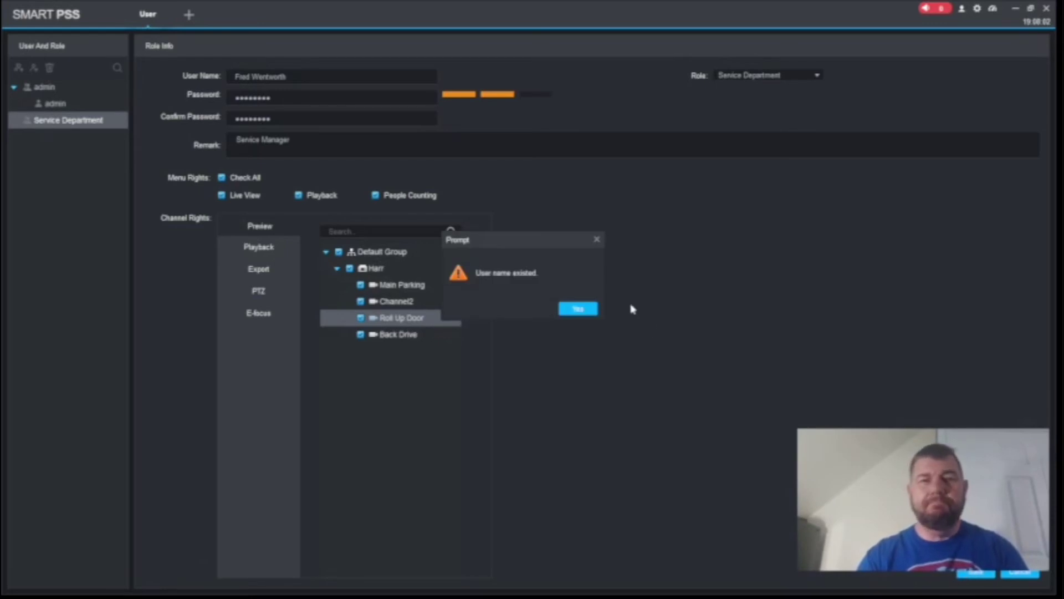
Dismiss the duplicate-name warning, append '1' to the user name, and save
left_click(578, 309)
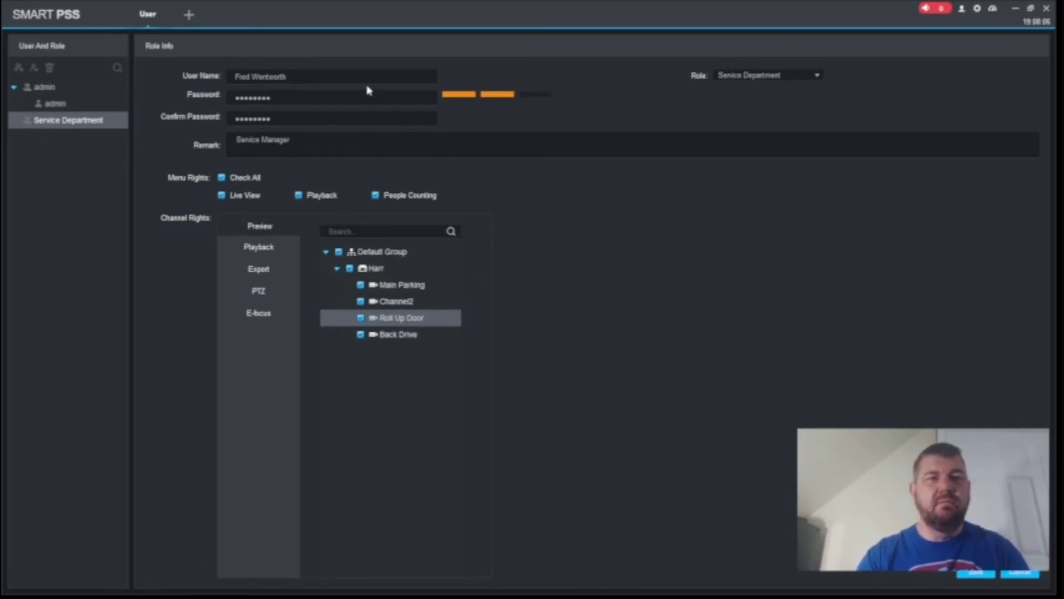
left_click(351, 76)
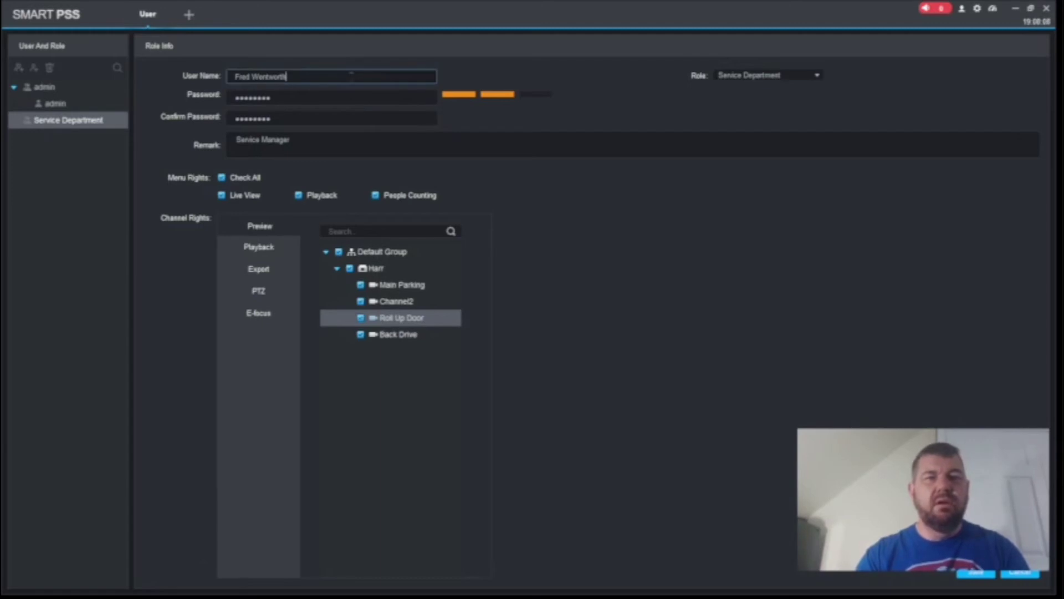
type("1")
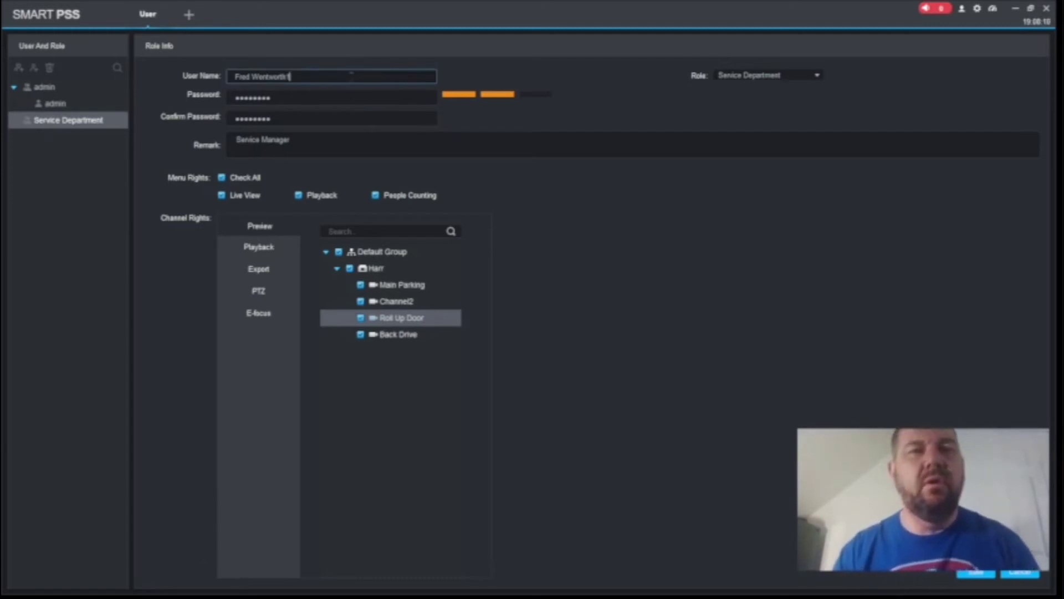
left_click(974, 574)
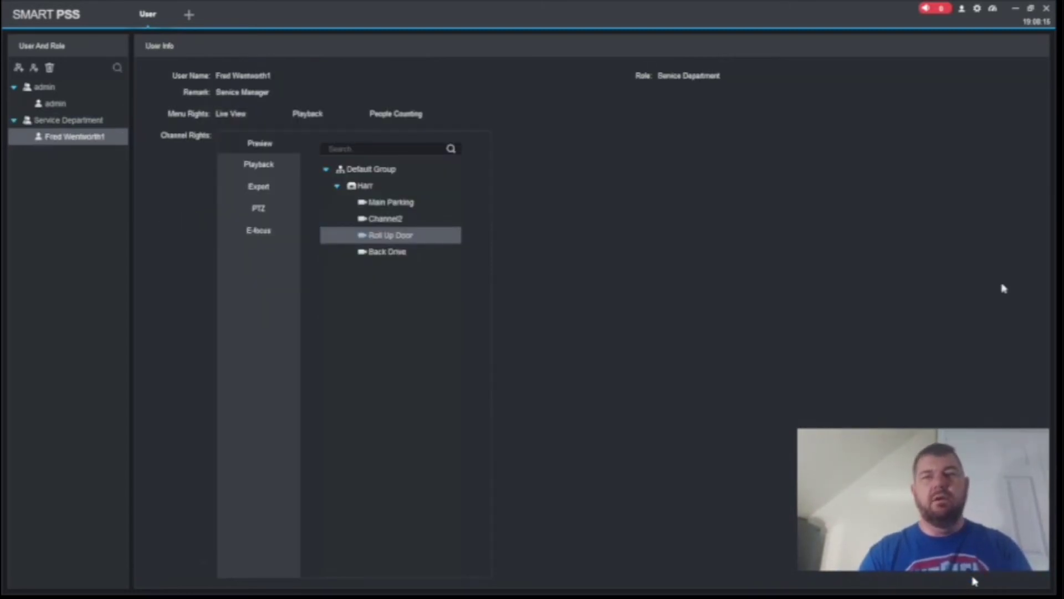
Switch user from the account menu, confirming SmartPSS closes
left_click(964, 10)
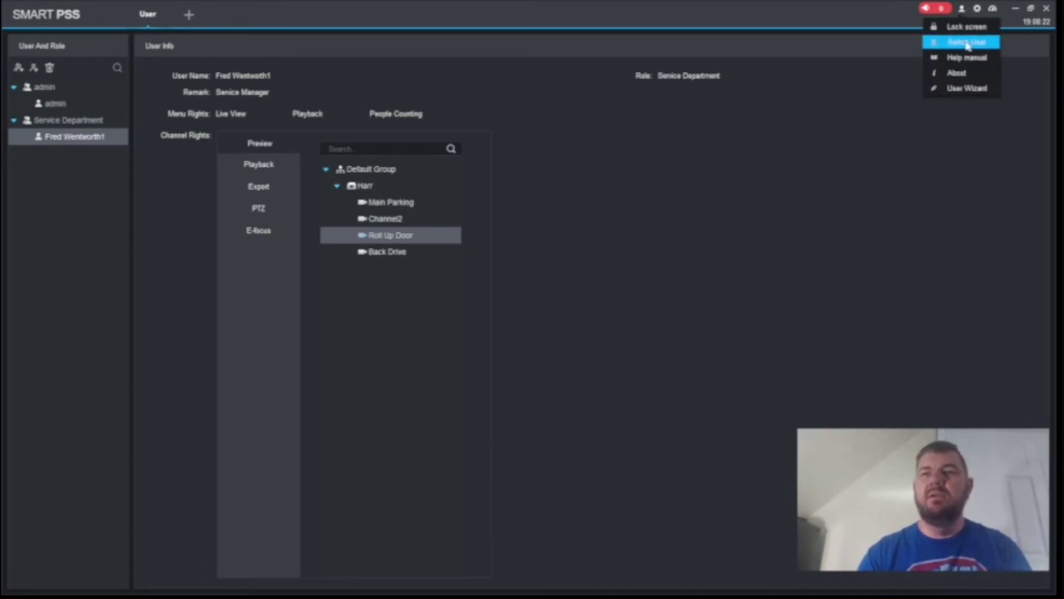
left_click(963, 46)
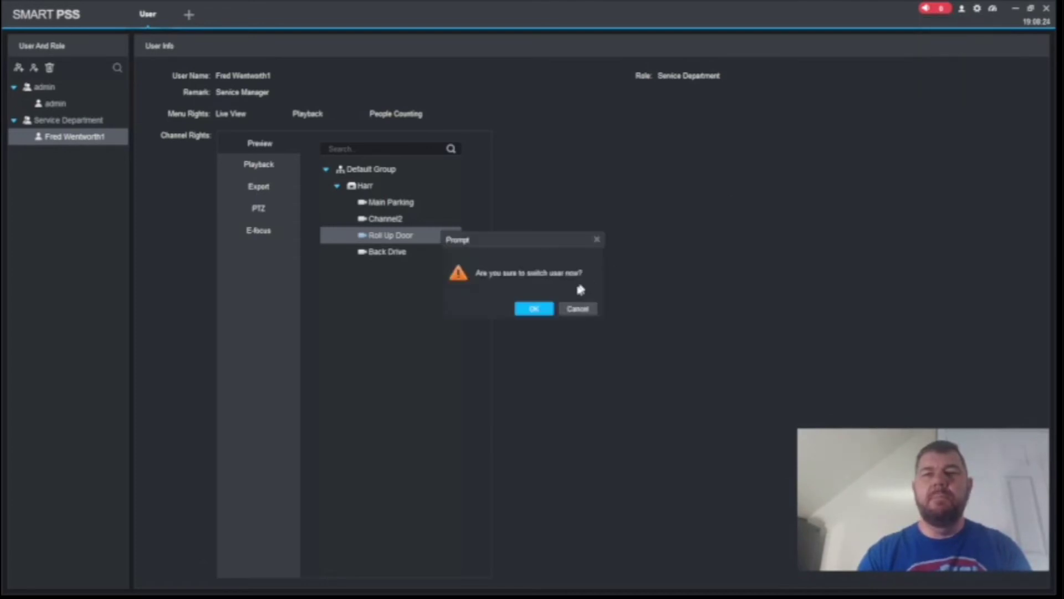
left_click(534, 308)
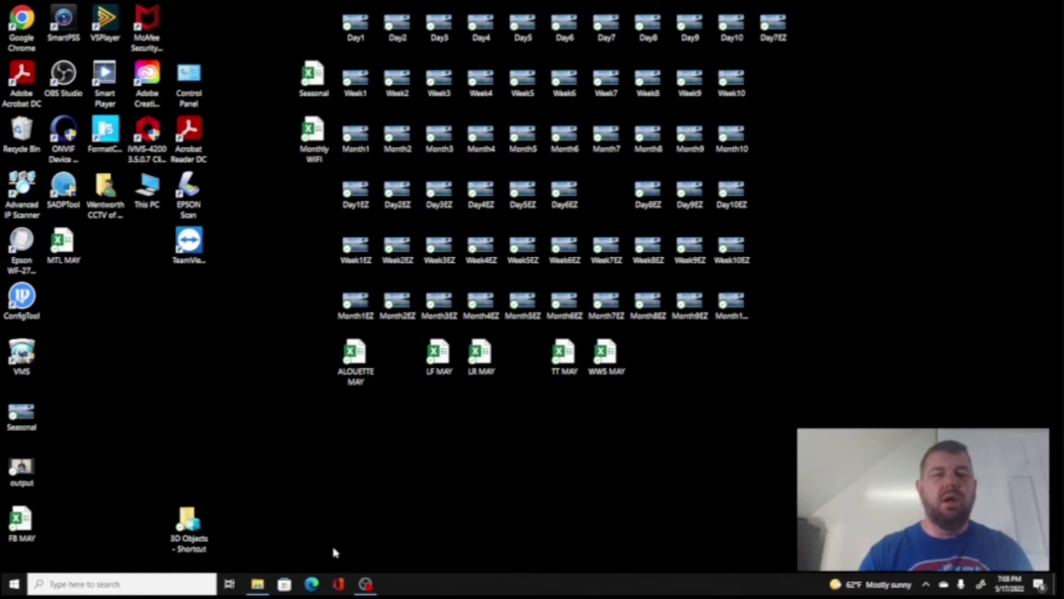
Relaunch SmartPSS from Windows search, dismissing the 'already running' prompt along the way
left_click(199, 582)
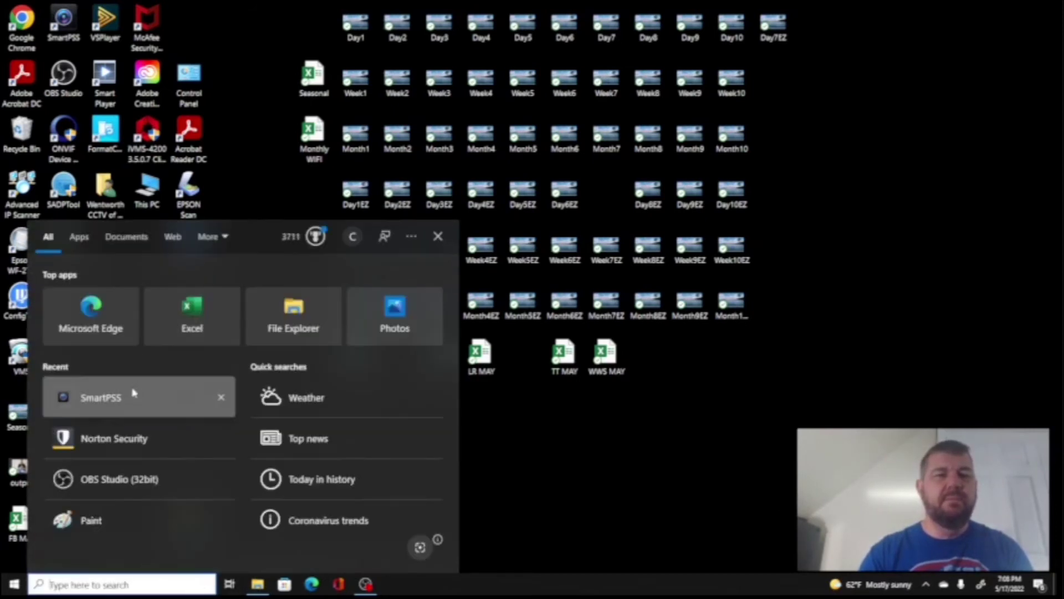
left_click(134, 393)
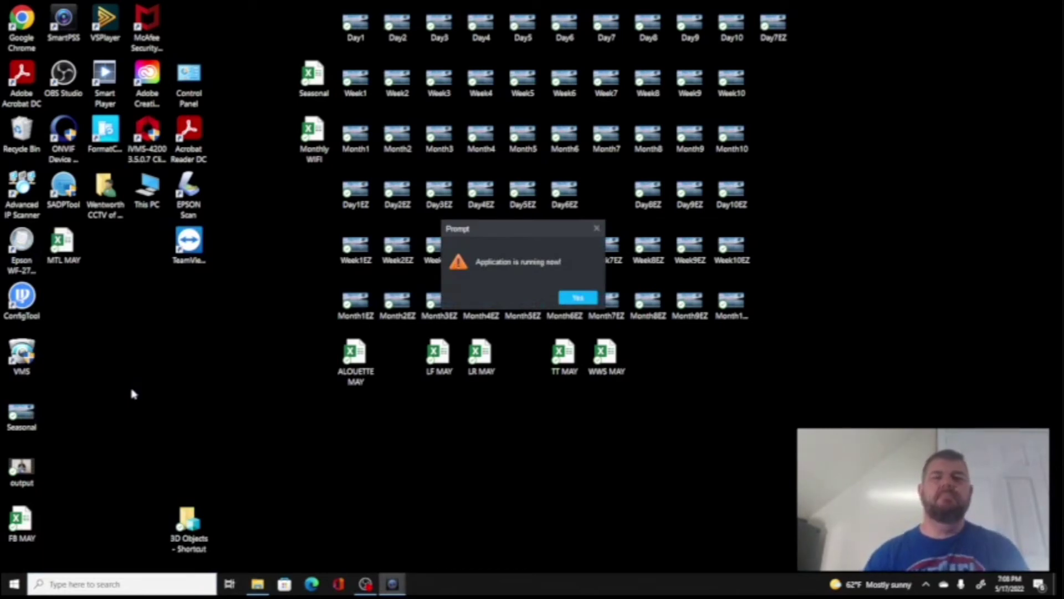
left_click(596, 229)
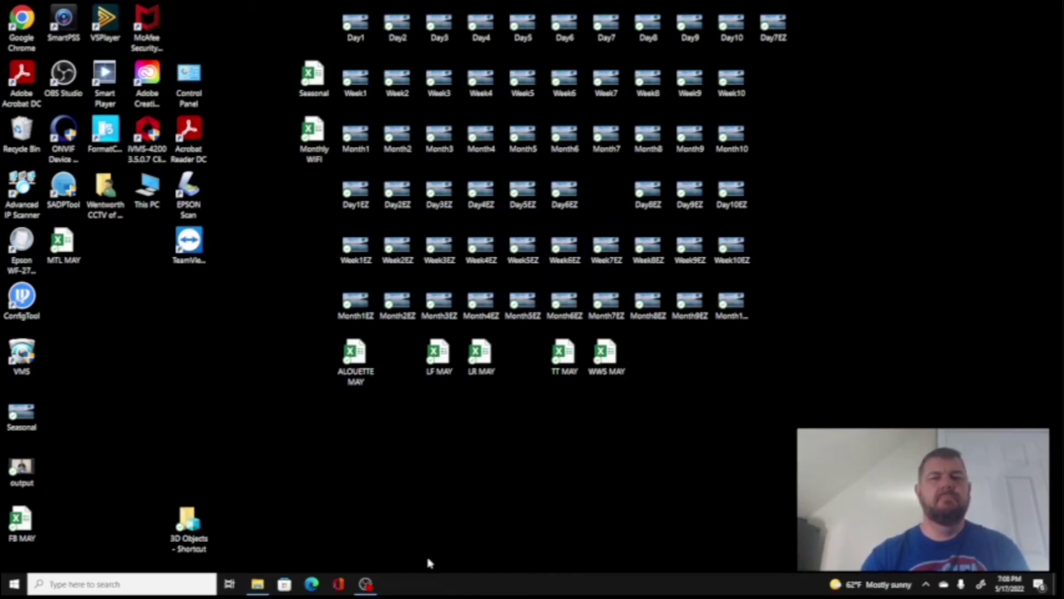
left_click(139, 592)
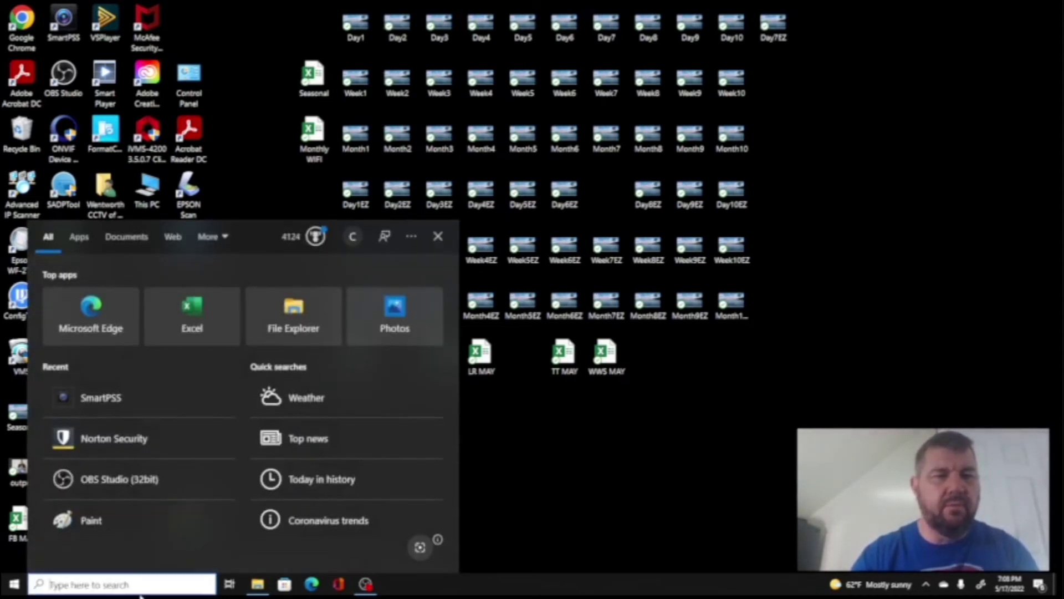
left_click(103, 411)
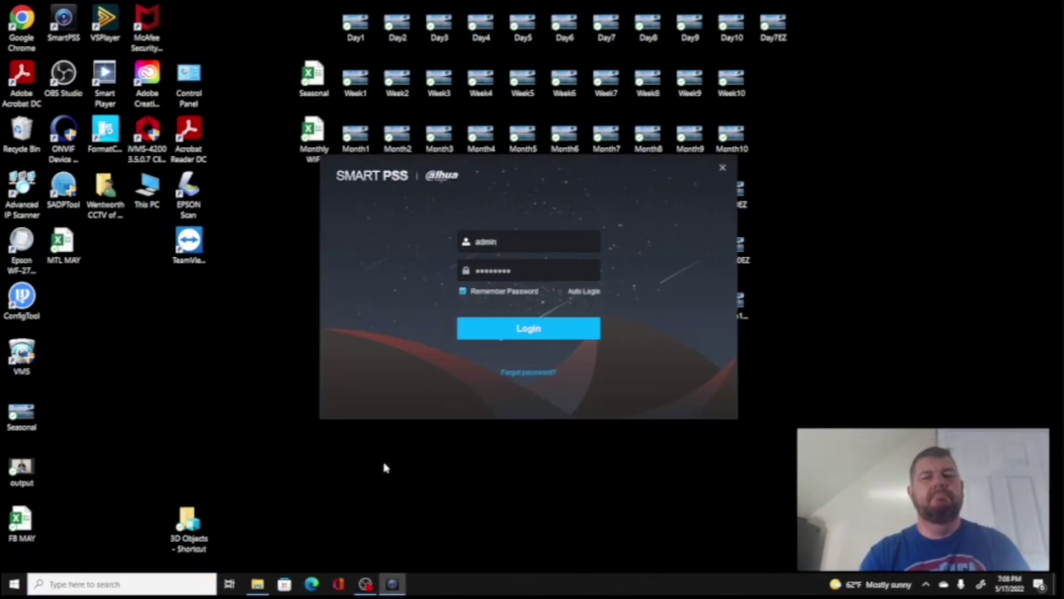
Log in as the new restricted user with that user's password
left_click_drag(533, 240, 410, 248)
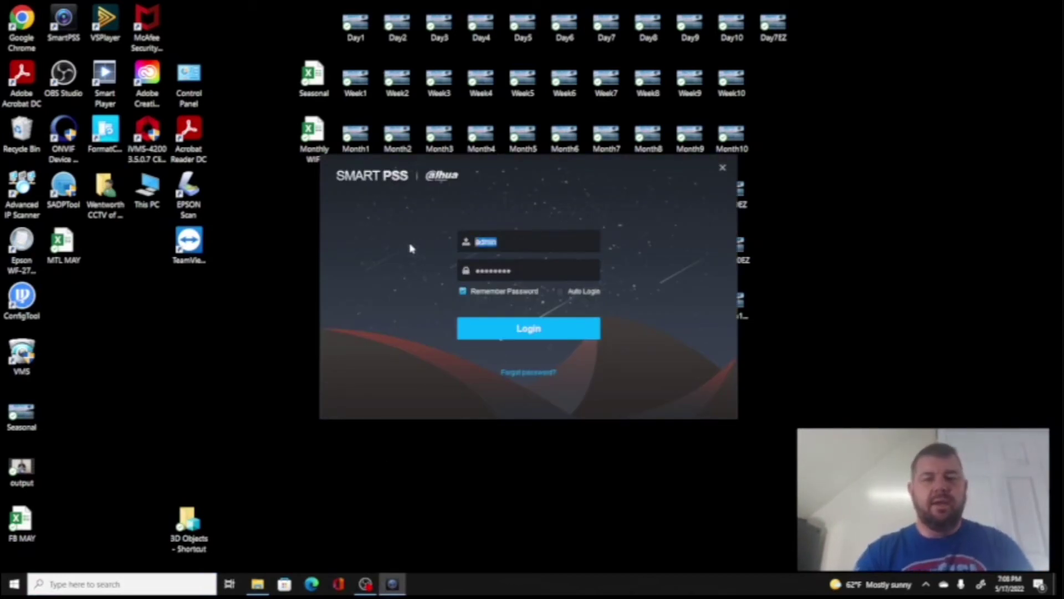
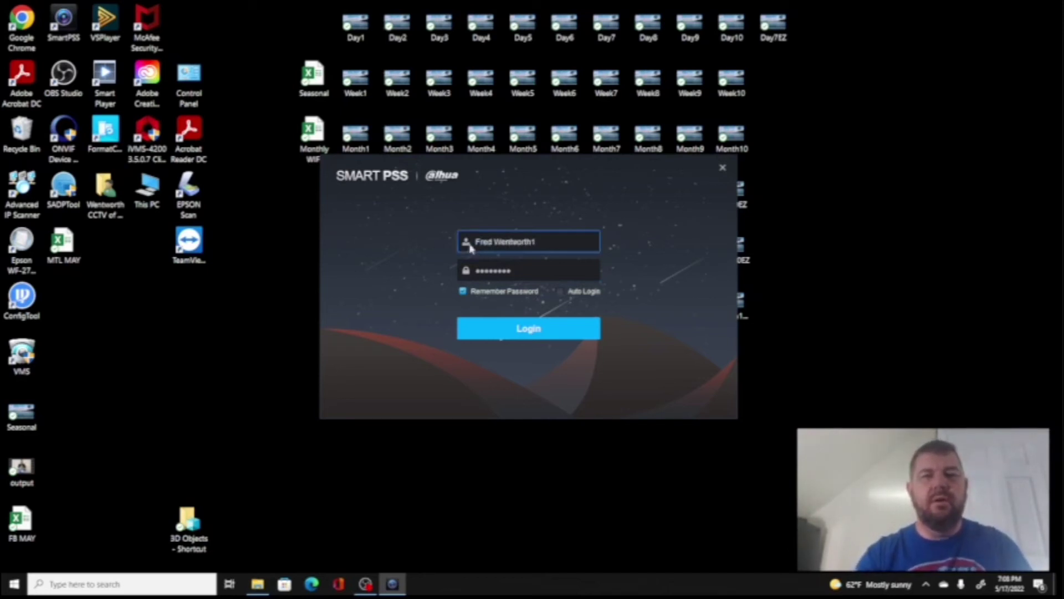
key("Tab")
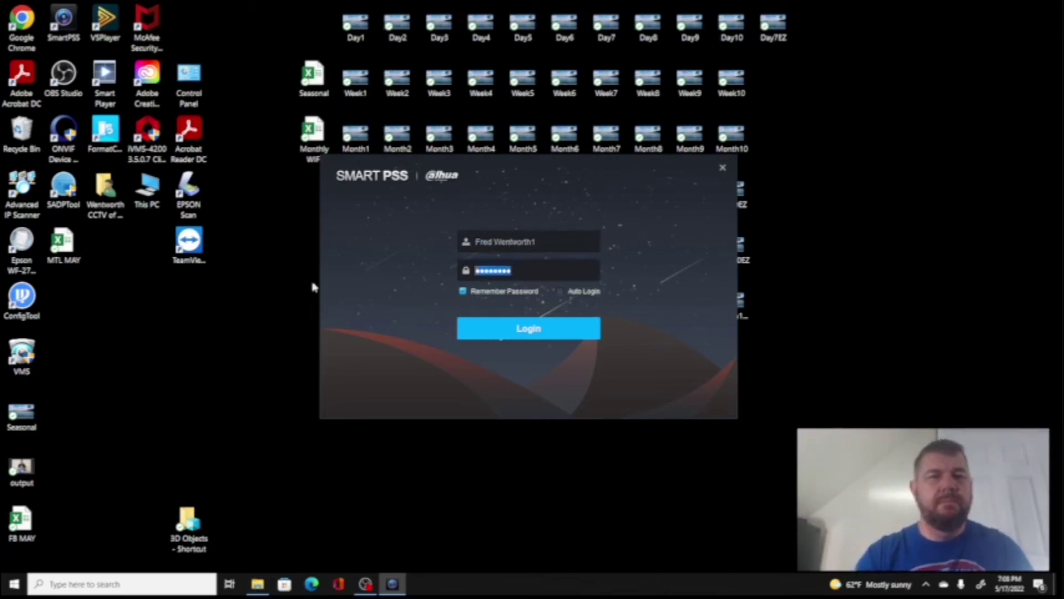
type("12")
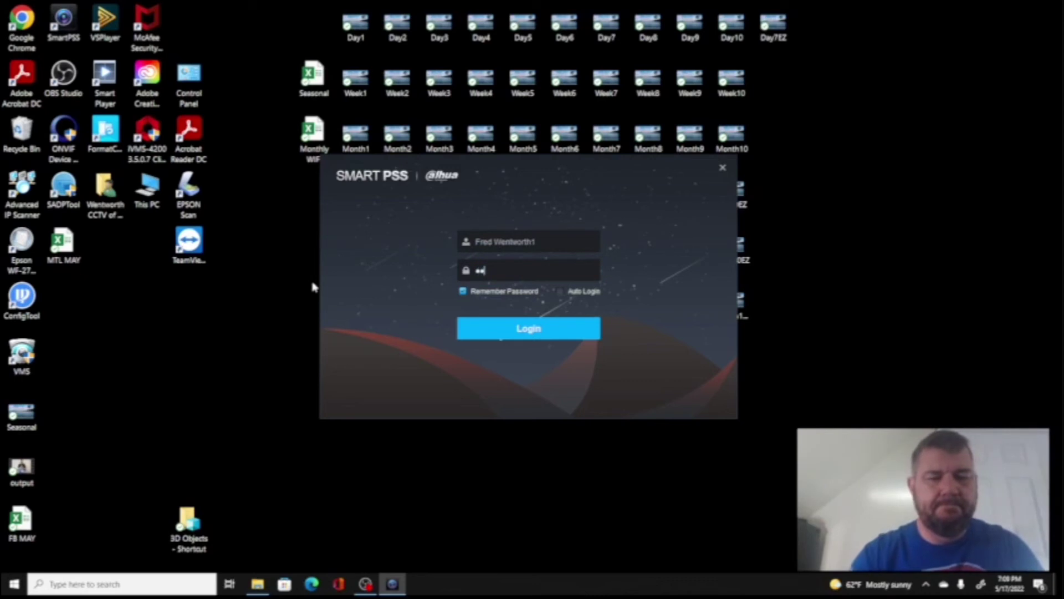
type("3")
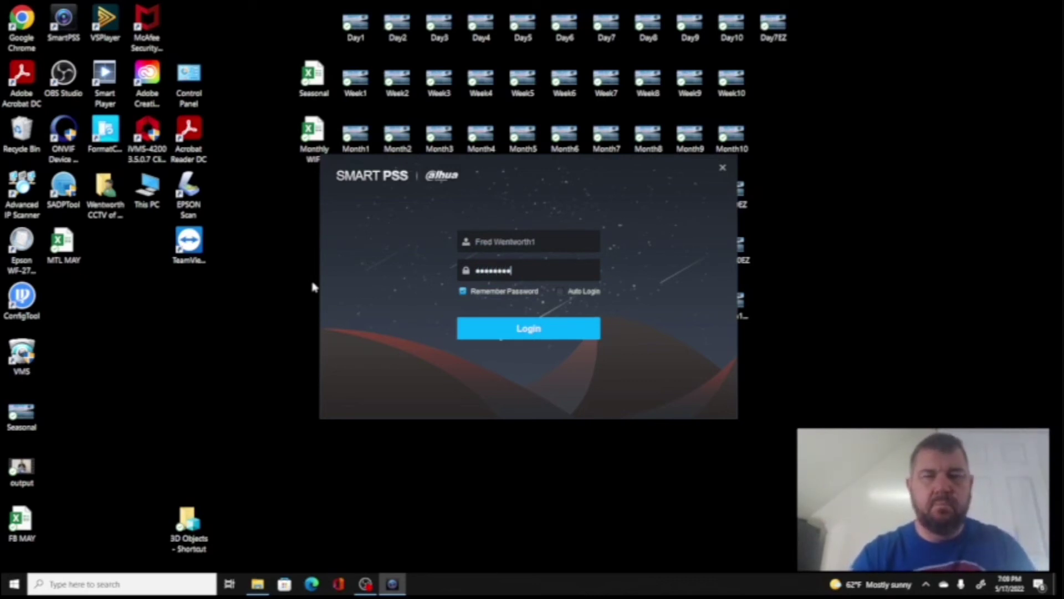
left_click(478, 332)
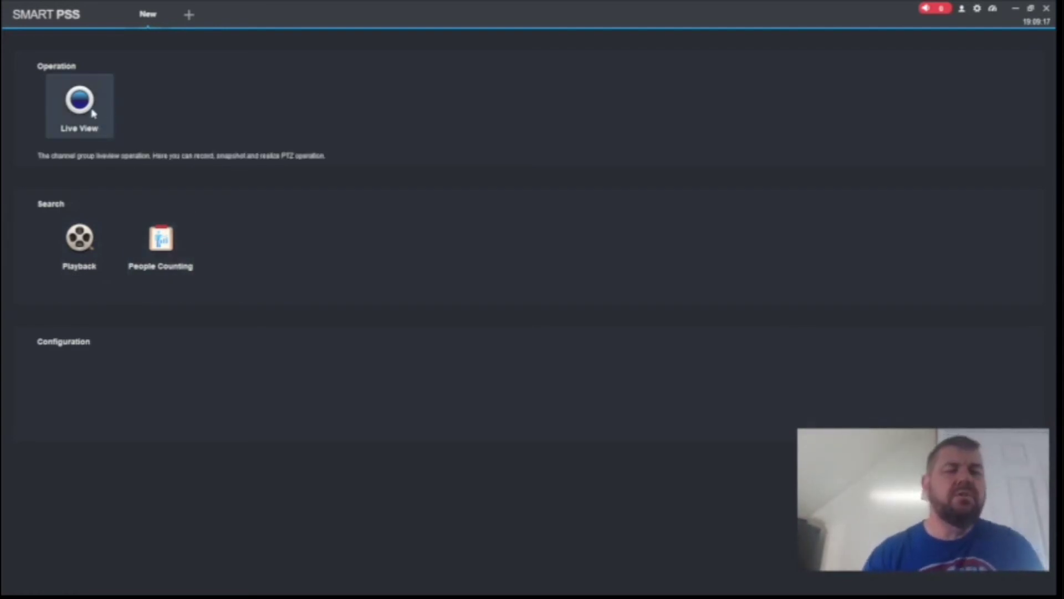
In Live View, play Harr's Main Parking, Channel2, Roll Up Door and Back Drive cameras
left_click(80, 105)
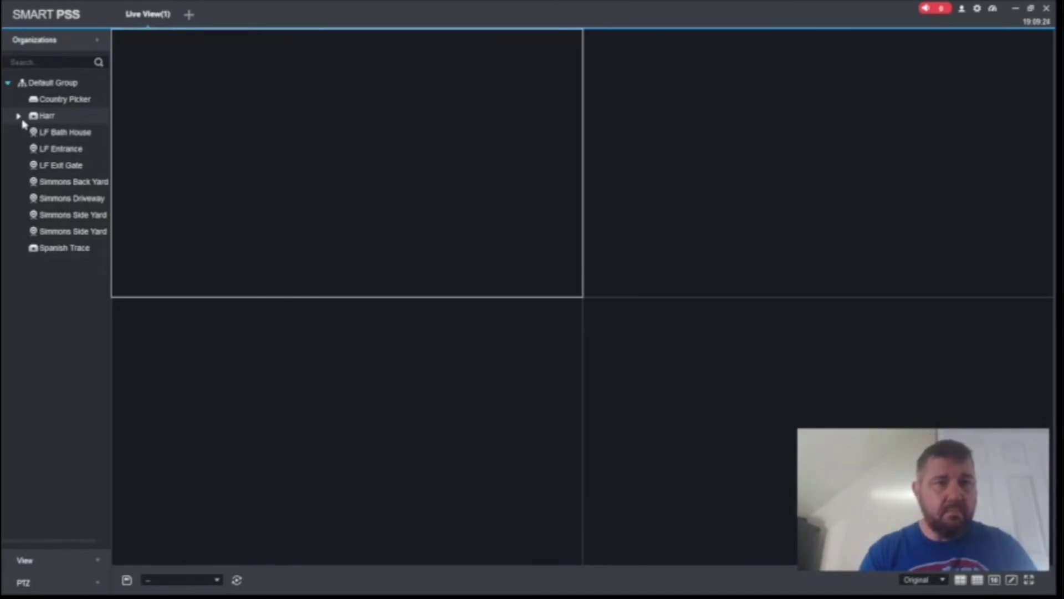
left_click(20, 117)
double_click(61, 135)
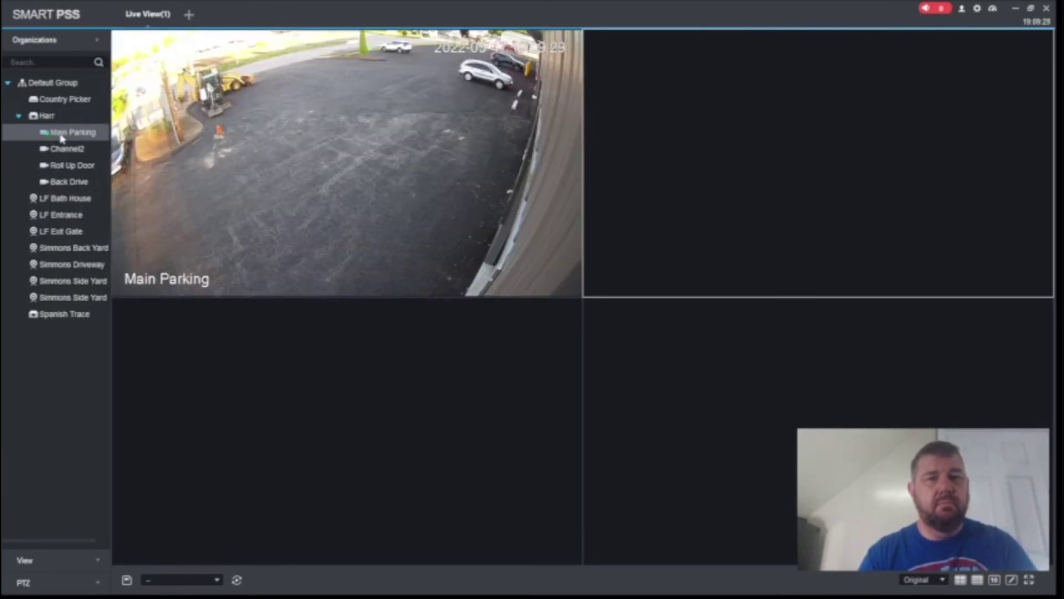
double_click(59, 152)
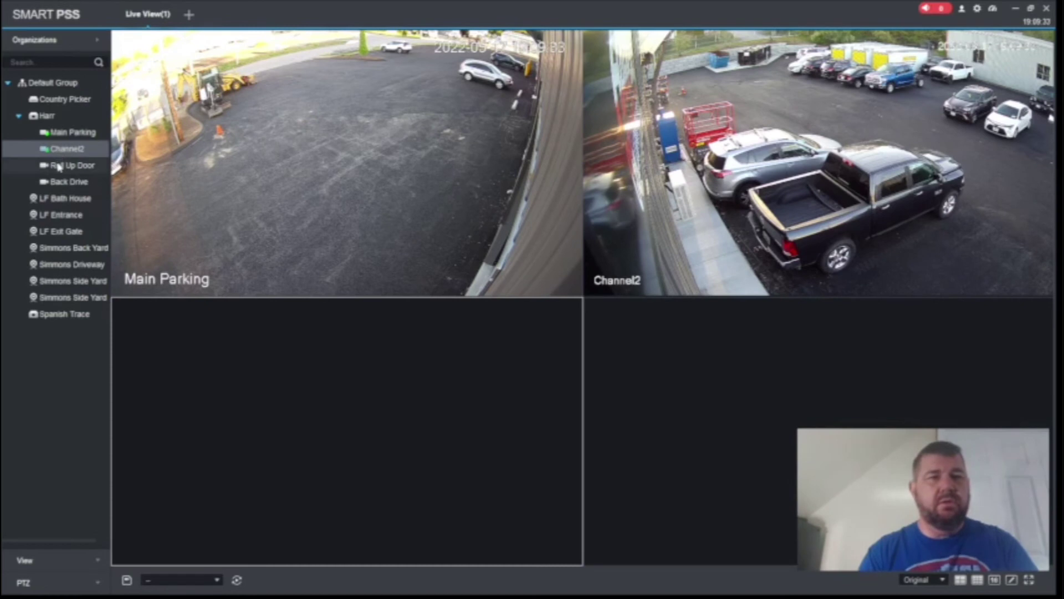
double_click(59, 166)
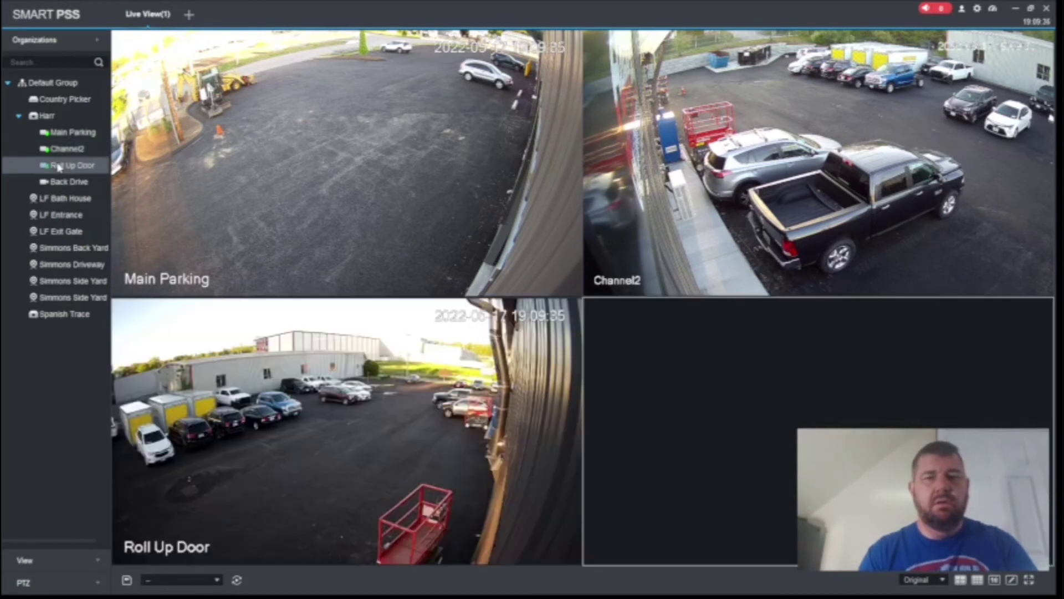
double_click(62, 184)
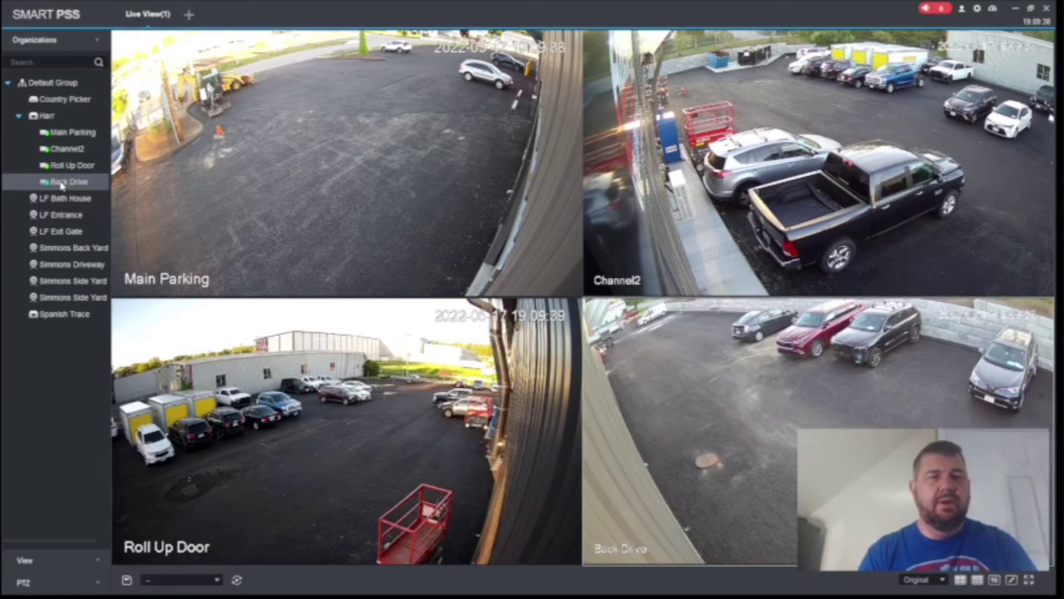
Try playing Spanish Trace's Simmons Side Yard 1 in the first pane, then restore Main Parking
left_click(280, 167)
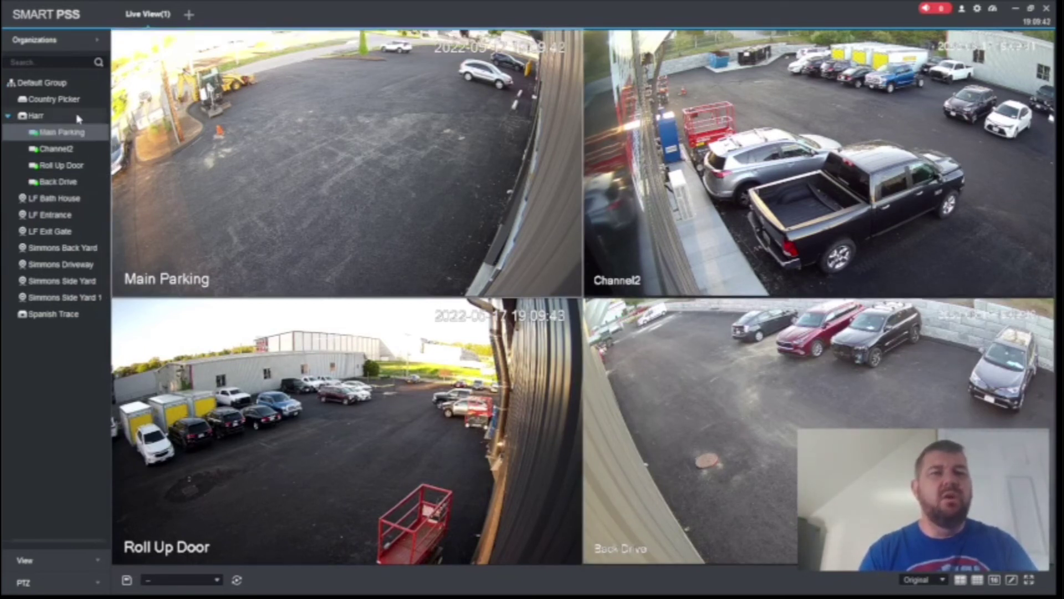
mouse_move(133, 196)
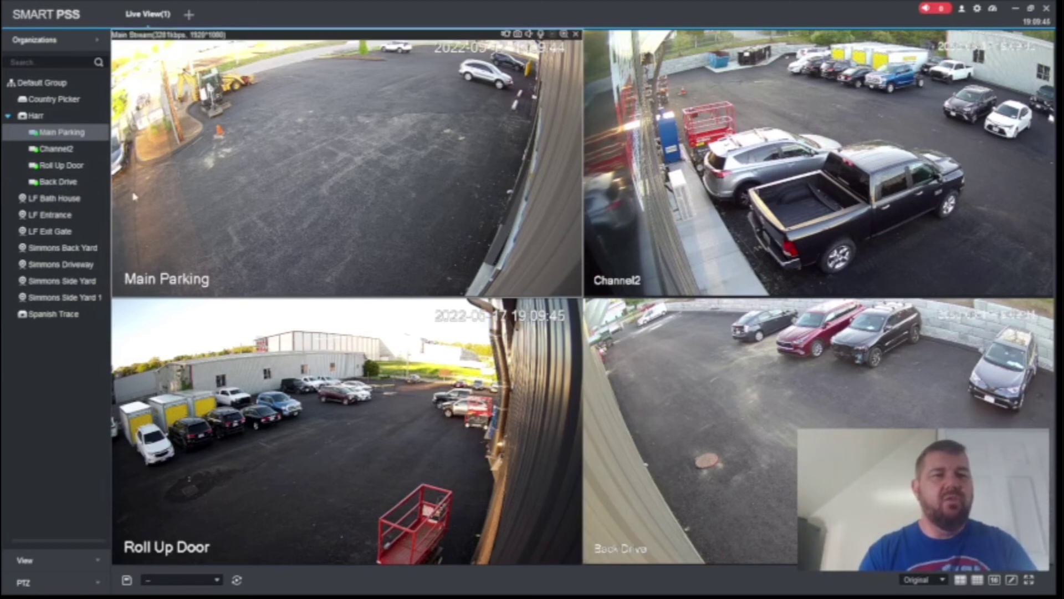
left_click(62, 320)
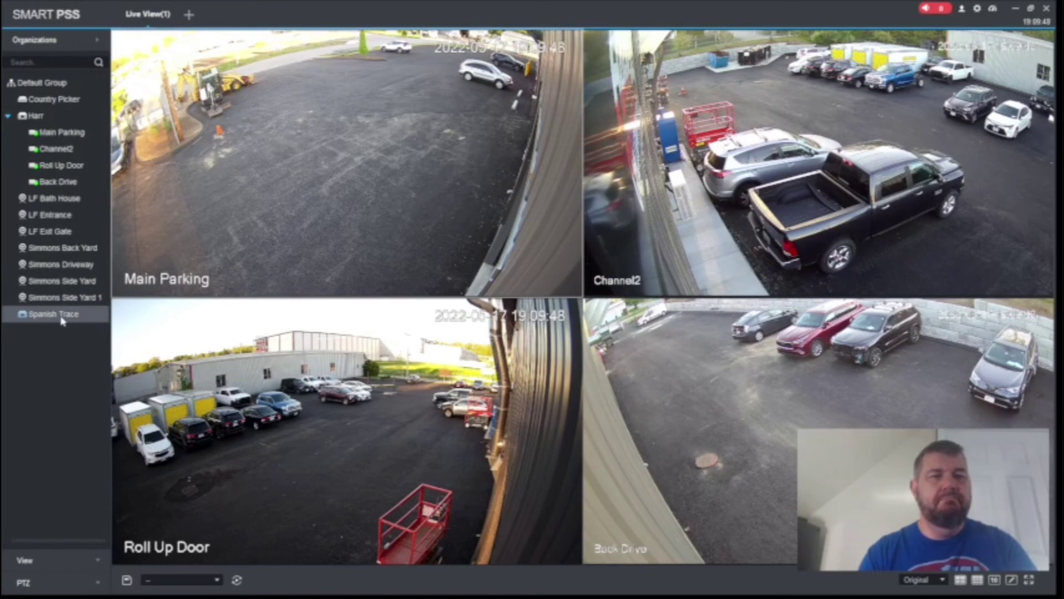
double_click(61, 298)
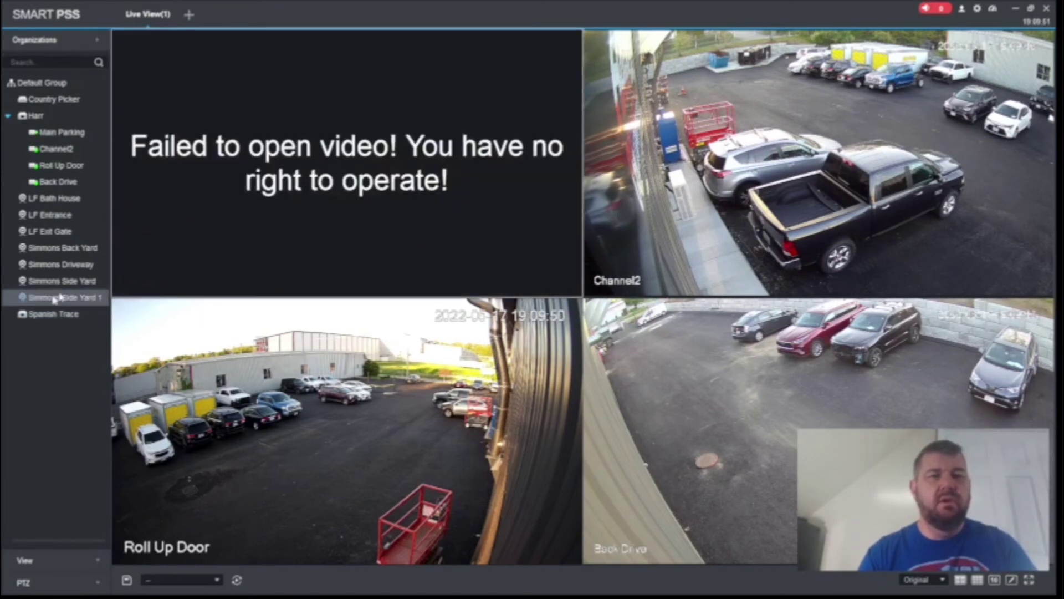
double_click(72, 136)
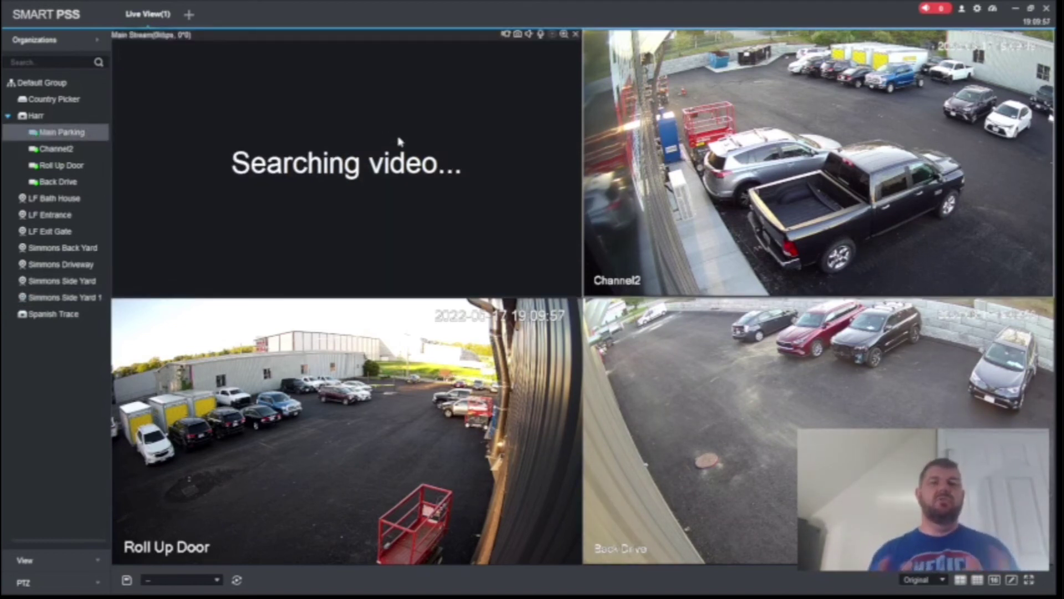